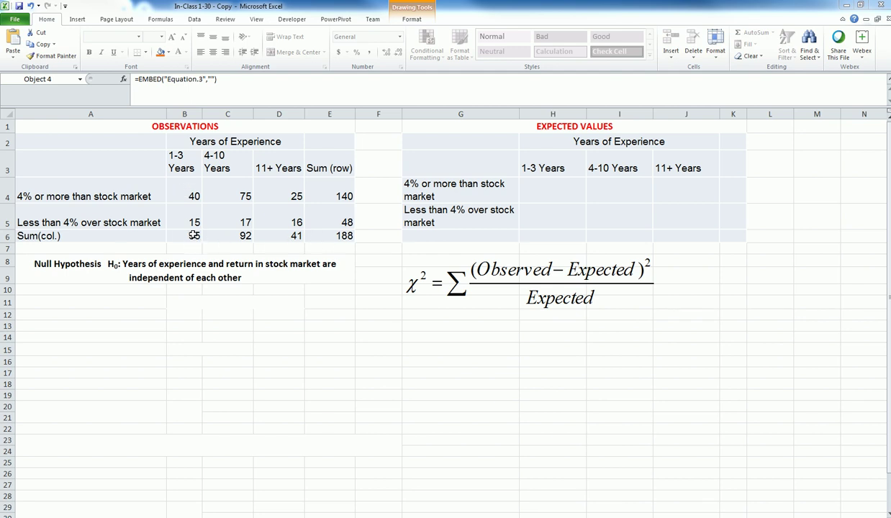
Enter =B6/E6*E4 in H4 to get the 1-3 Years expected count of 40.957
{"action": "left_click", "coordinate": [184, 232]}
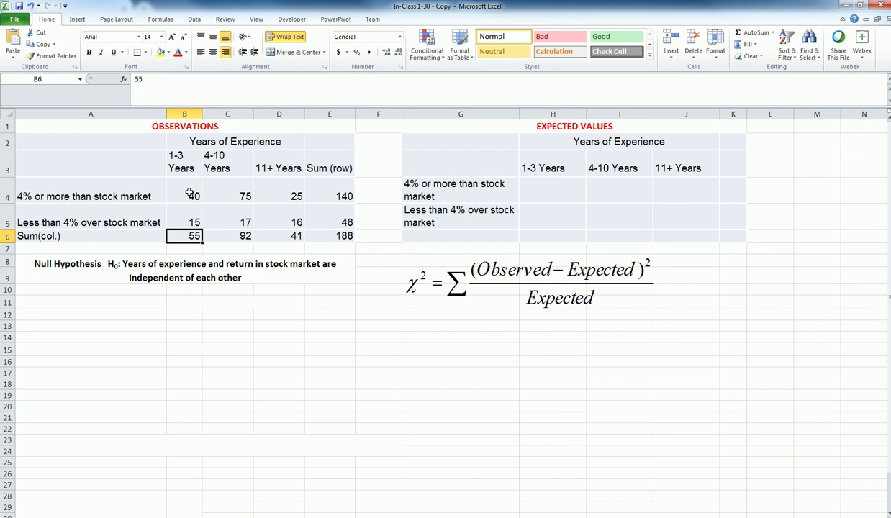
{"action": "left_click", "coordinate": [531, 190]}
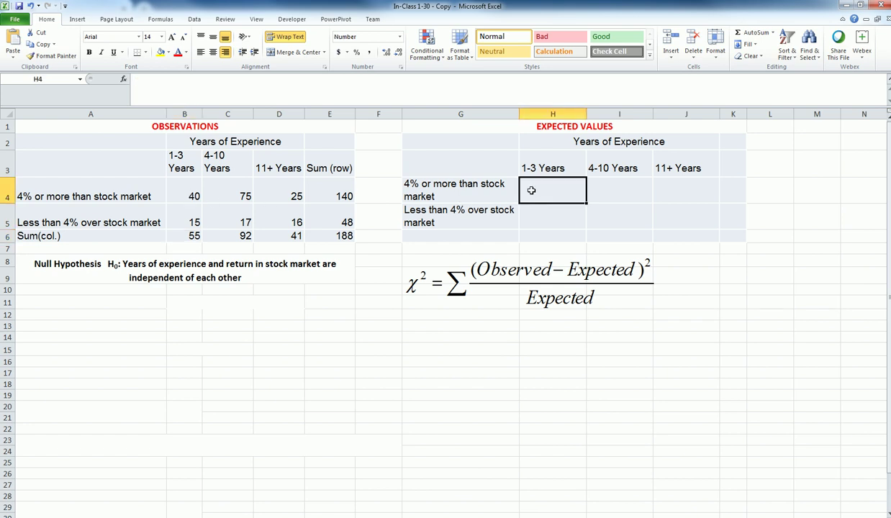
{"action": "type", "text": "="}
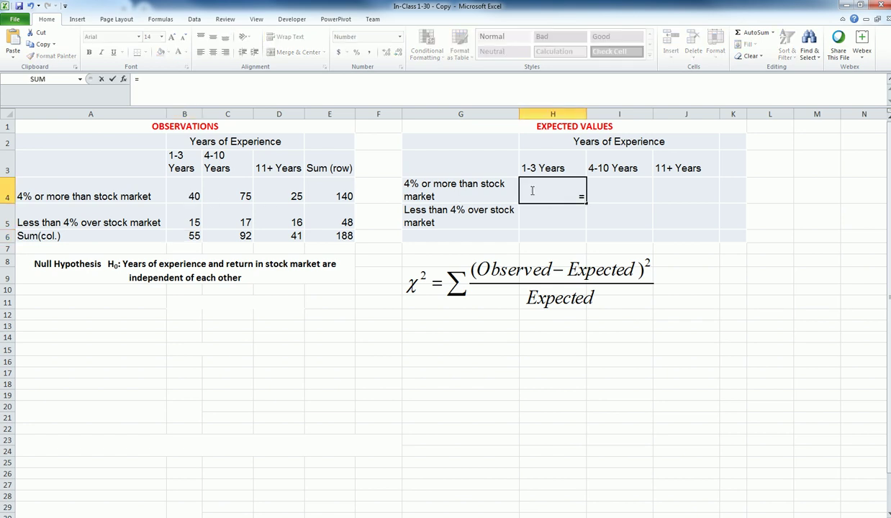
{"action": "left_click", "coordinate": [188, 233]}
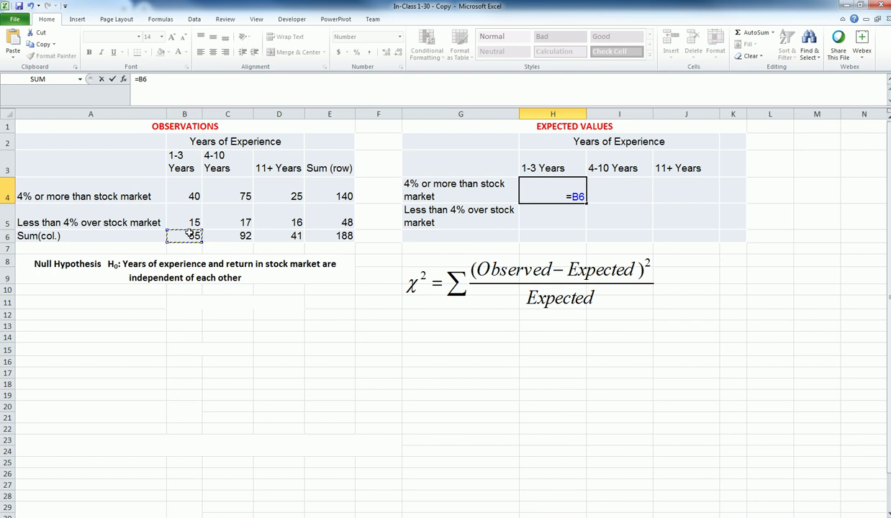
{"action": "type", "text": "/"}
{"action": "left_click", "coordinate": [328, 236]}
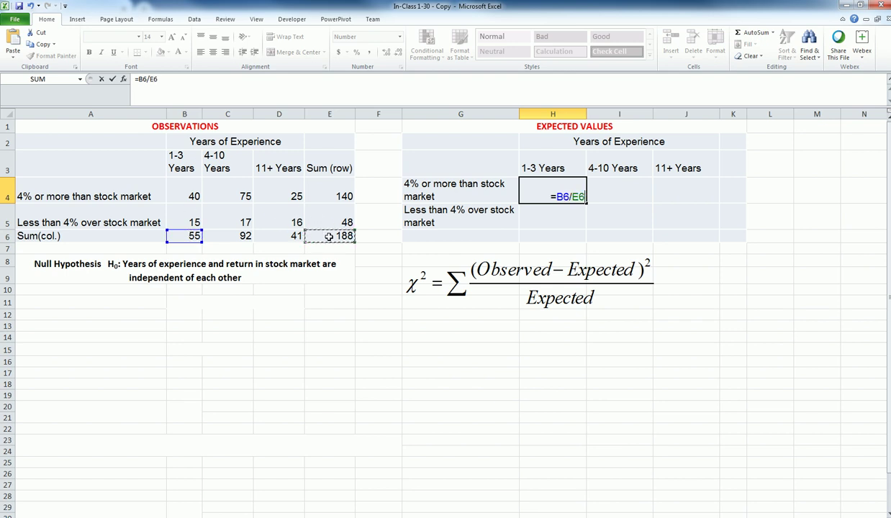
{"action": "key", "text": "Return"}
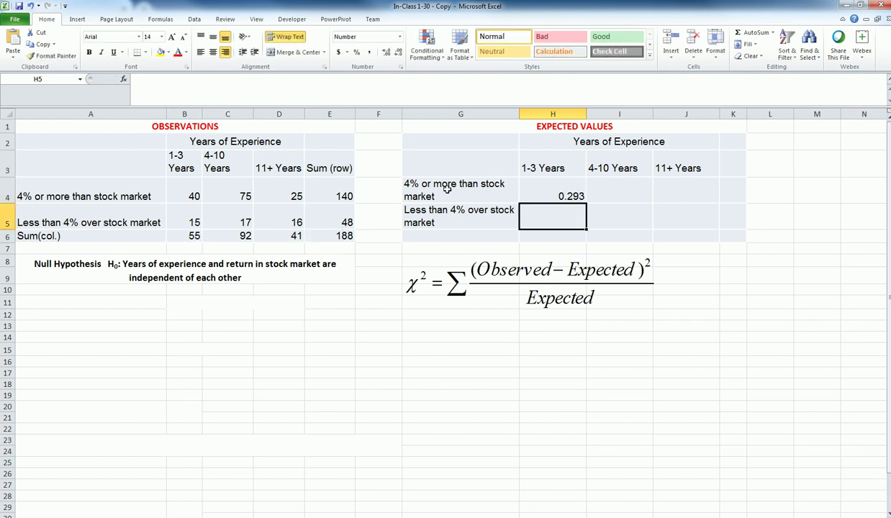
{"action": "left_click", "coordinate": [537, 193]}
{"action": "left_click", "coordinate": [190, 78]}
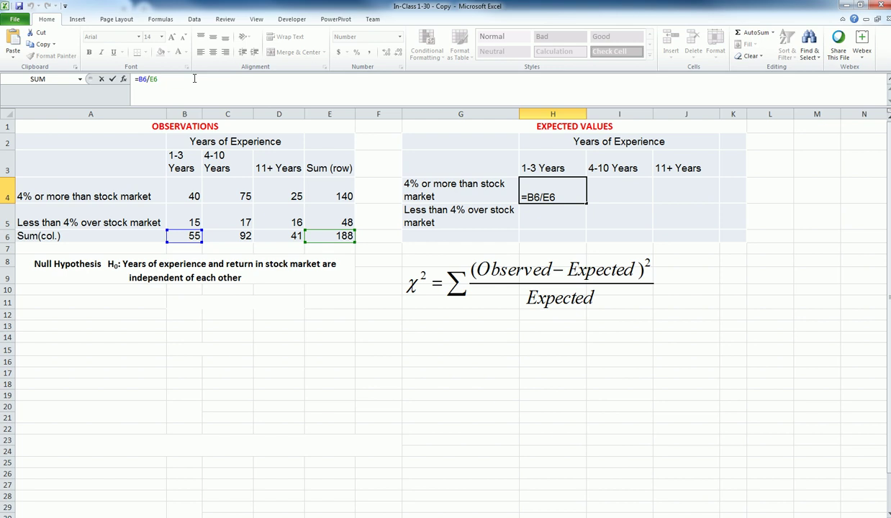
{"action": "type", "text": "*"}
{"action": "left_click", "coordinate": [336, 196]}
{"action": "key", "text": "Return"}
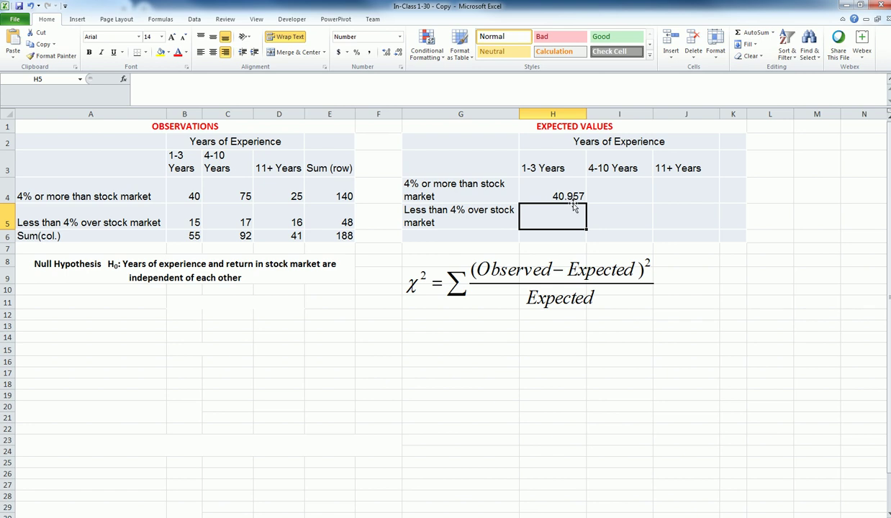
Enter =C6/E6*E4 in I4, giving the 4-10 Years expected count 68.511
{"action": "left_click", "coordinate": [612, 193]}
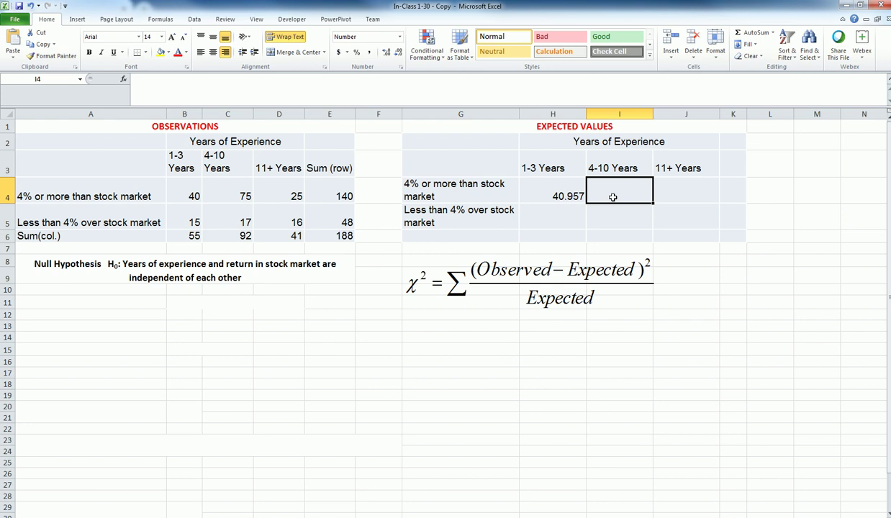
{"action": "type", "text": "="}
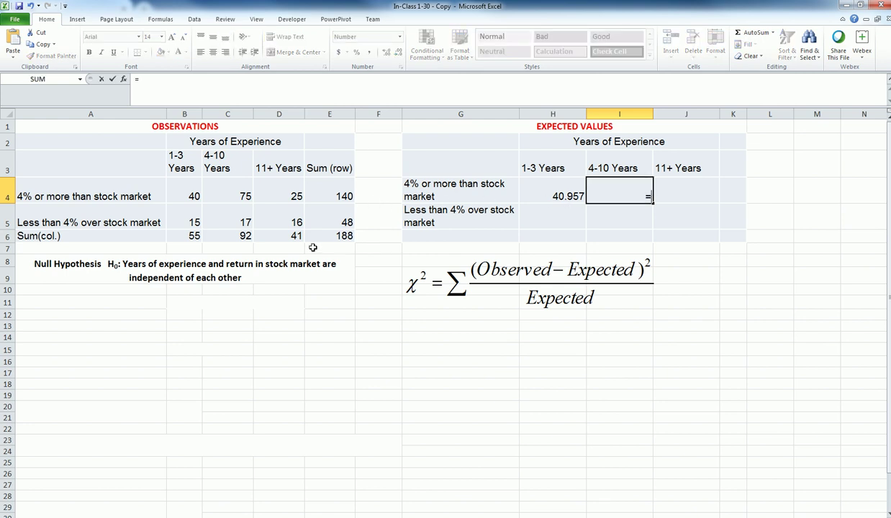
{"action": "left_click", "coordinate": [246, 236]}
{"action": "type", "text": "/"}
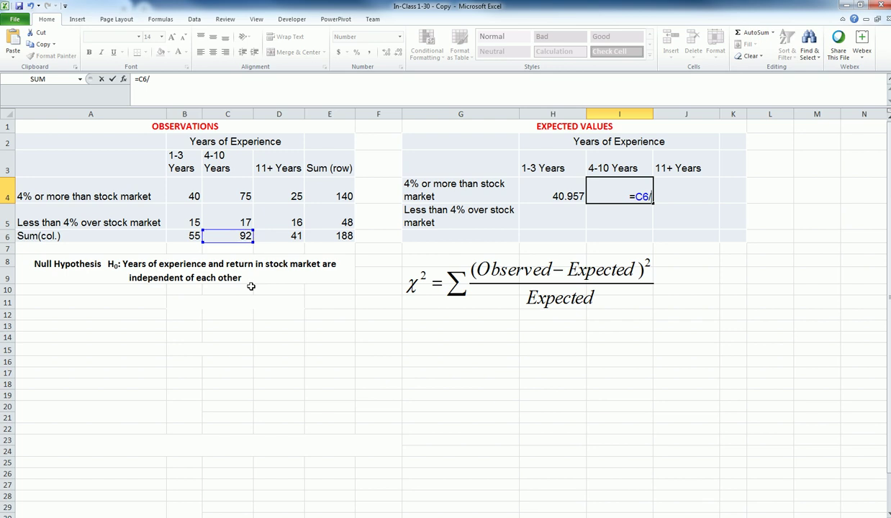
{"action": "left_click", "coordinate": [336, 240]}
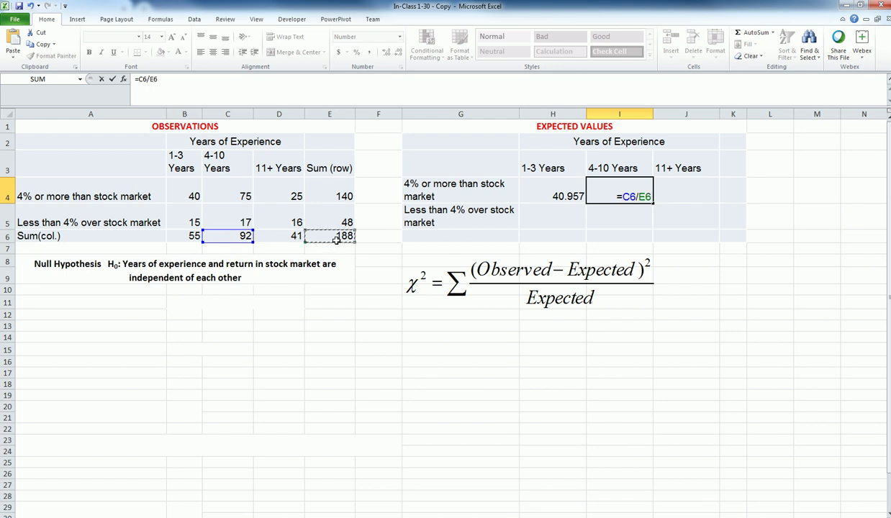
{"action": "type", "text": "*"}
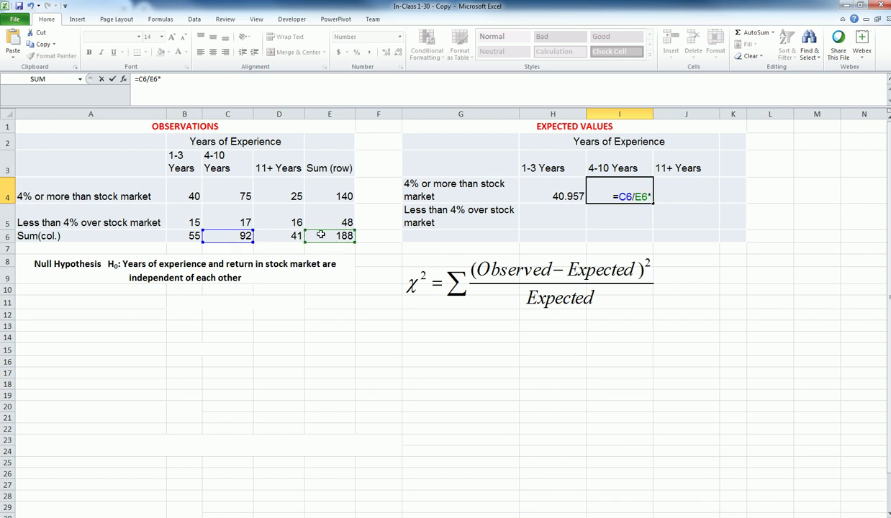
{"action": "left_click", "coordinate": [338, 196]}
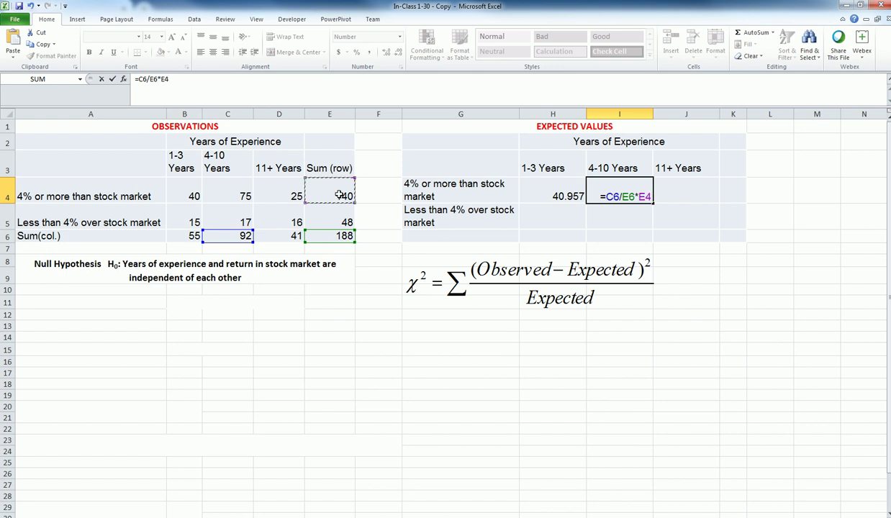
{"action": "key", "text": "Return"}
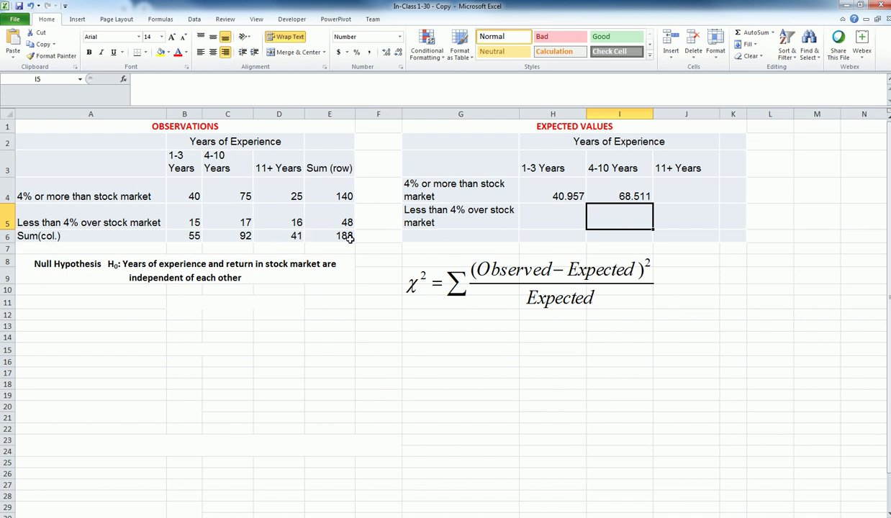
Enter =D6/E6*E4 in J4, giving the 11+ Years expected count 30.532
{"action": "left_click", "coordinate": [680, 195]}
{"action": "type", "text": "="}
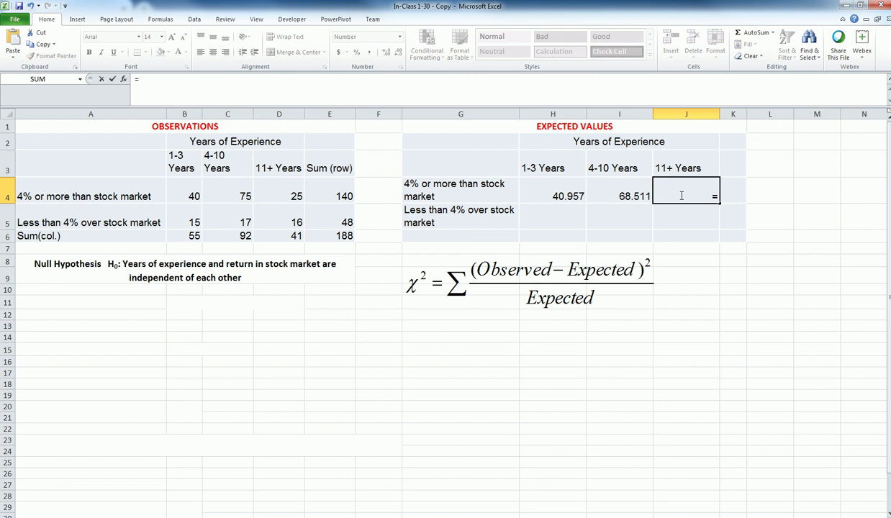
{"action": "left_click", "coordinate": [285, 238]}
{"action": "type", "text": "/"}
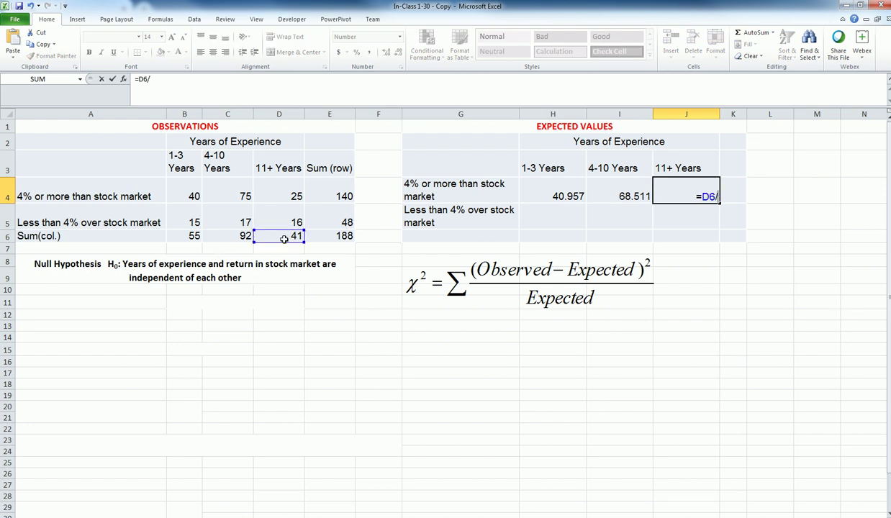
{"action": "left_click", "coordinate": [327, 234]}
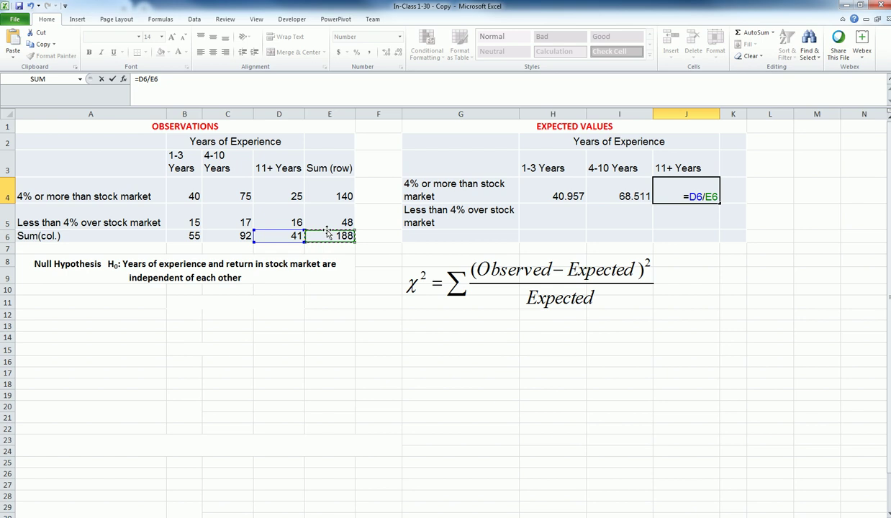
{"action": "key", "text": "Return"}
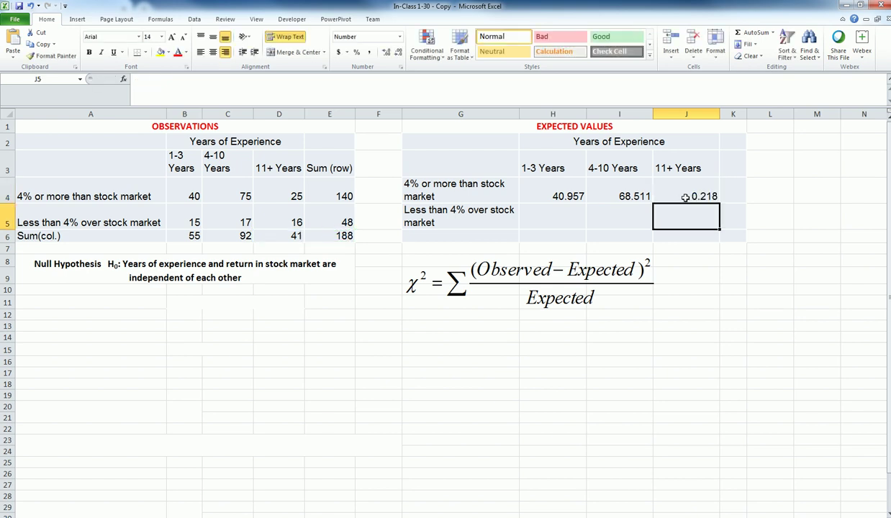
{"action": "left_click", "coordinate": [659, 192]}
{"action": "left_click", "coordinate": [215, 82]}
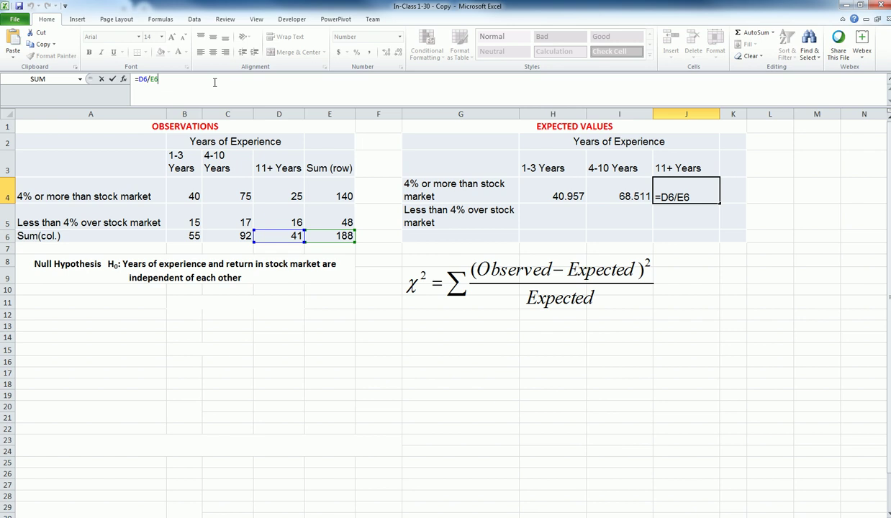
{"action": "type", "text": "*"}
{"action": "left_click", "coordinate": [324, 197]}
{"action": "key", "text": "Return"}
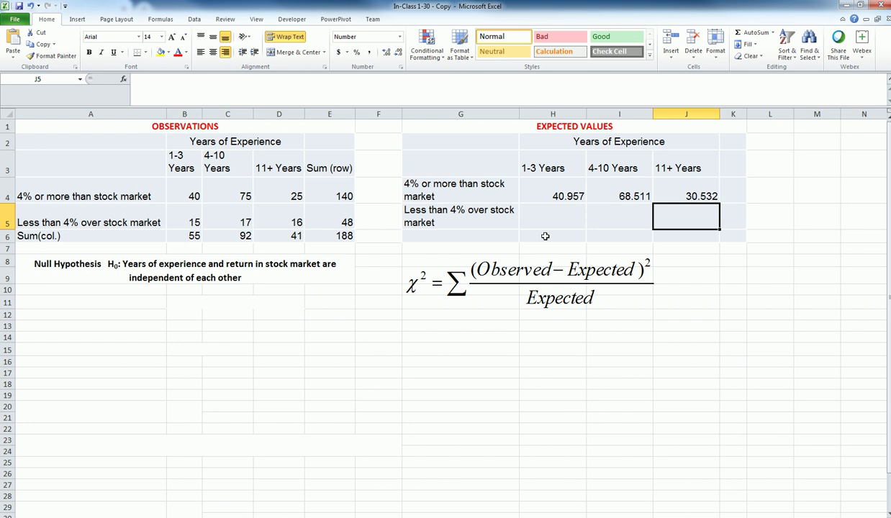
Enter =B6-H4 in H5, giving the expected count 14.043
{"action": "left_click", "coordinate": [528, 211]}
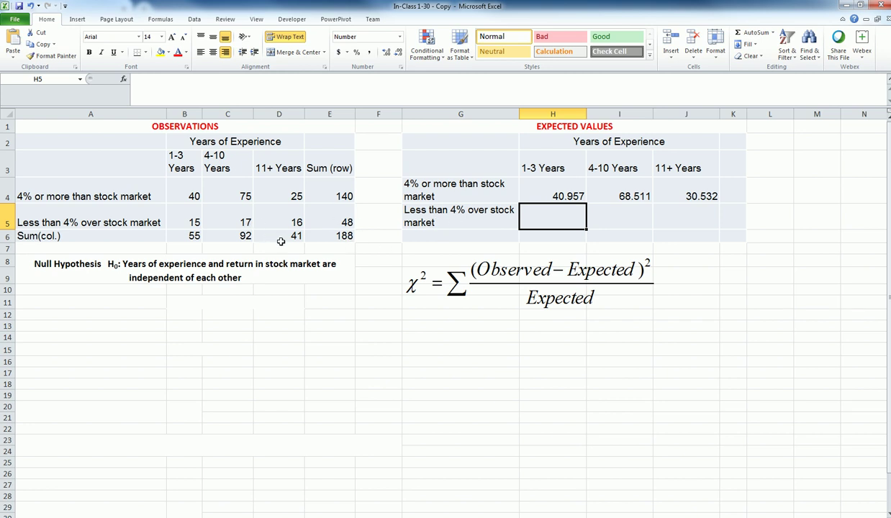
{"action": "type", "text": "="}
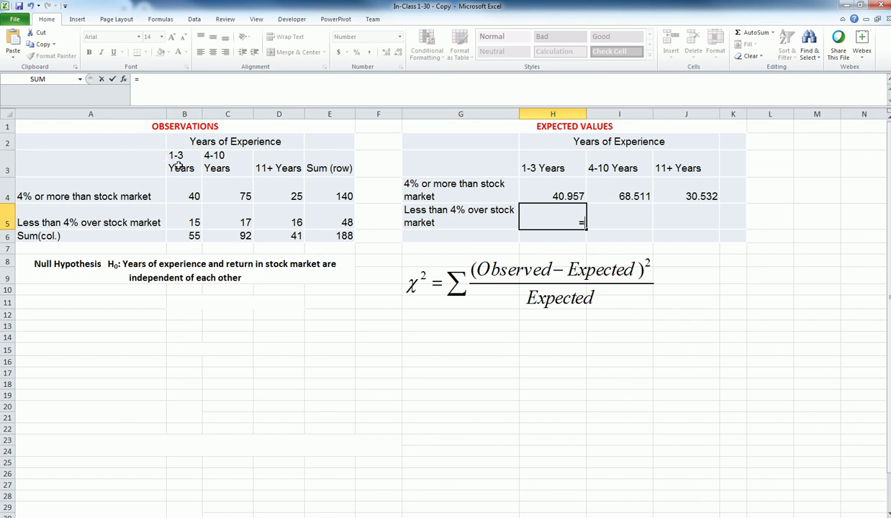
{"action": "left_click", "coordinate": [194, 237]}
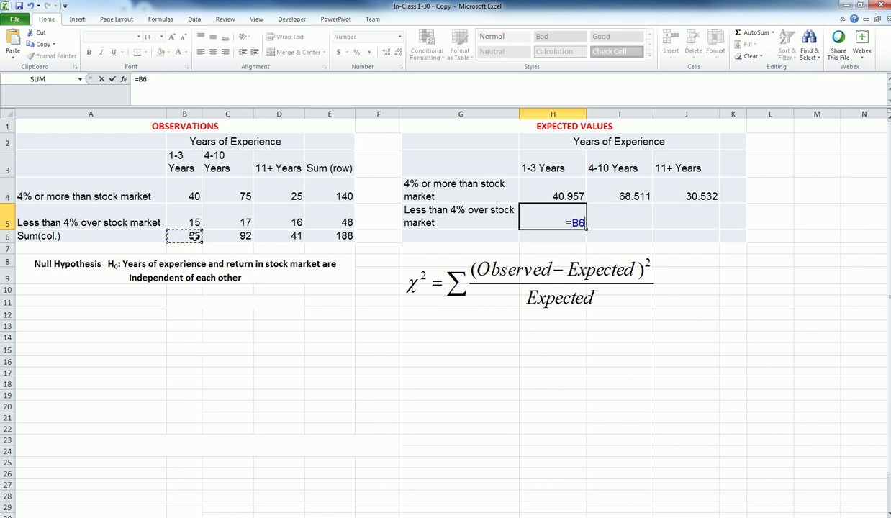
{"action": "type", "text": "-"}
{"action": "left_click", "coordinate": [559, 195]}
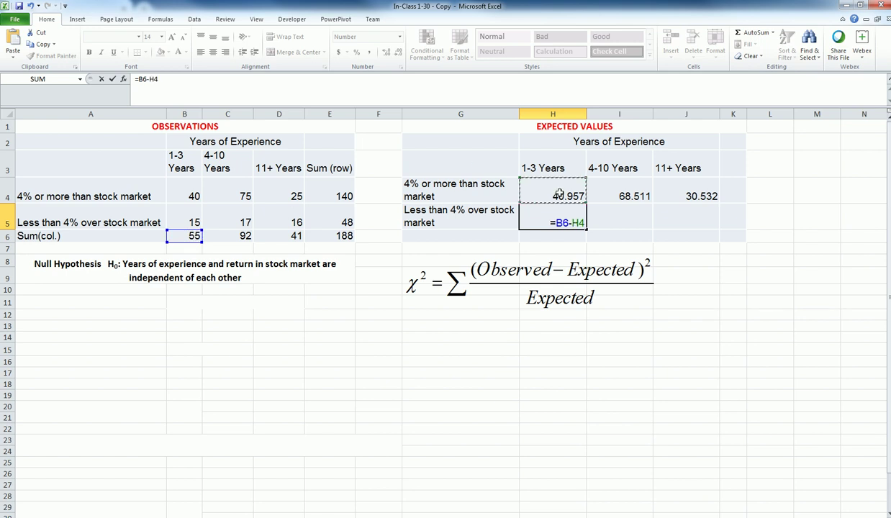
{"action": "key", "text": "Return"}
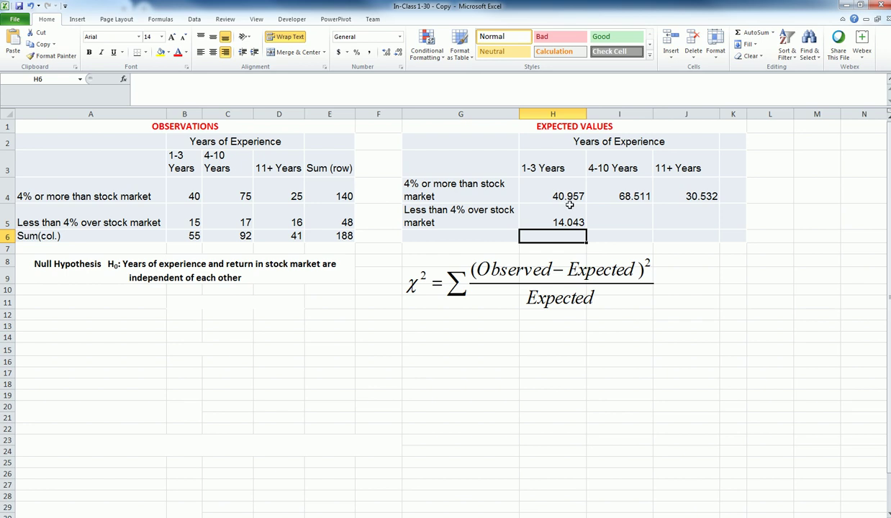
Fill the H5 formula across to J5 for 23.489 and 10.468, then check the block
{"action": "left_click", "coordinate": [548, 211]}
{"action": "left_click_drag", "start_coordinate": [588, 229], "coordinate": [693, 226]}
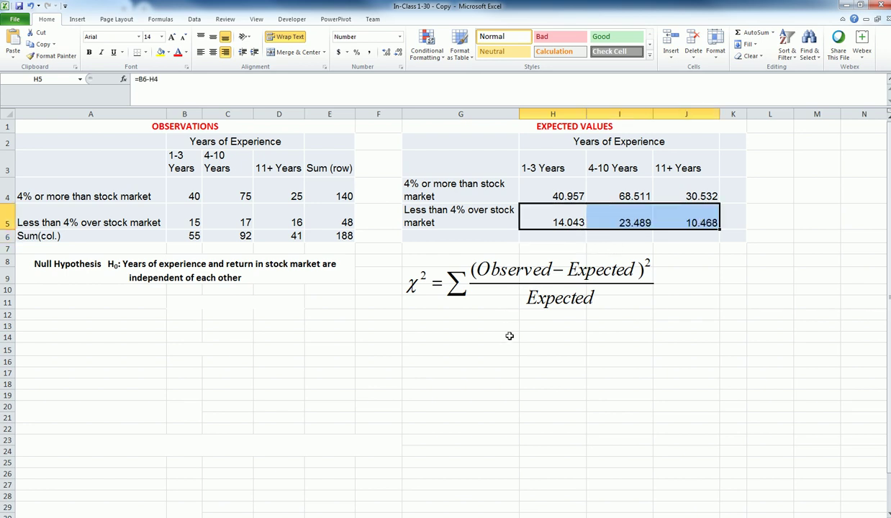
{"action": "left_click_drag", "start_coordinate": [552, 195], "coordinate": [686, 222]}
{"action": "left_click", "coordinate": [691, 198]}
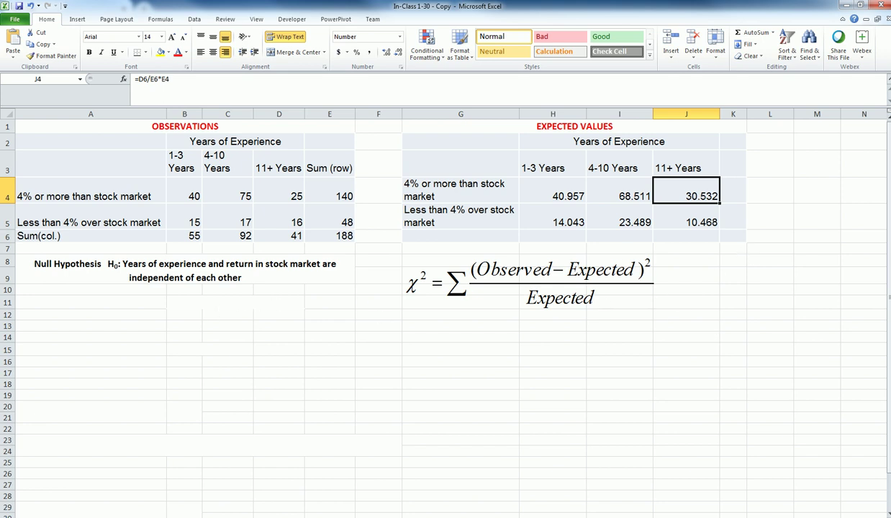
Paste the 'Chi-Square Values for each cell' heading into merged cell B11
{"action": "key", "text": "alt+Tab"}
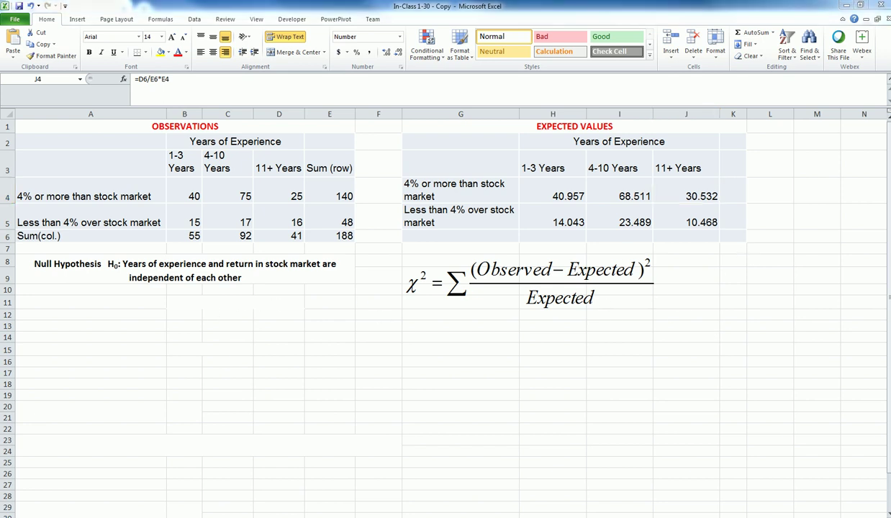
{"action": "left_click", "coordinate": [177, 303]}
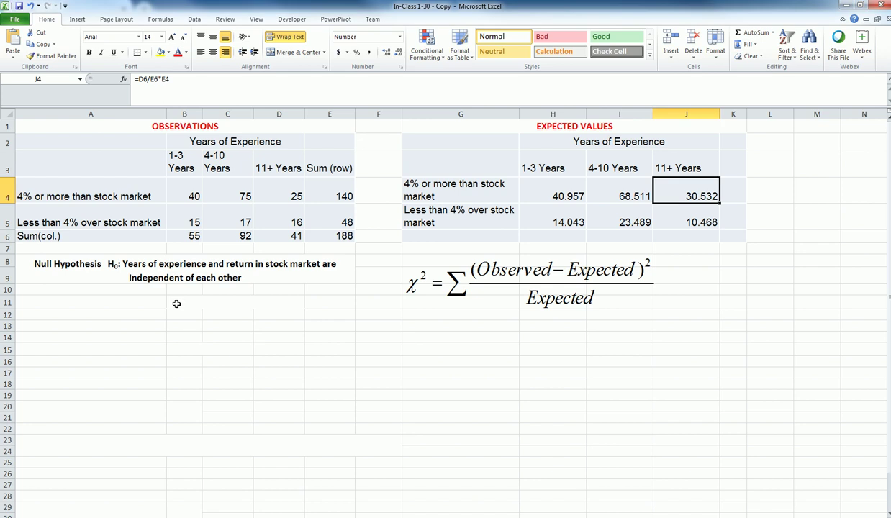
{"action": "key", "text": "ctrl+v"}
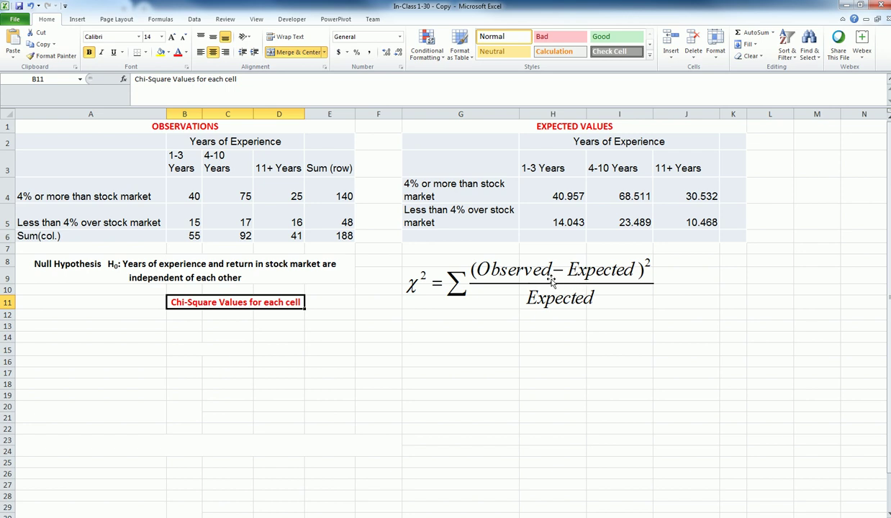
{"action": "left_click", "coordinate": [190, 195]}
{"action": "left_click", "coordinate": [229, 195]}
{"action": "left_click", "coordinate": [272, 195]}
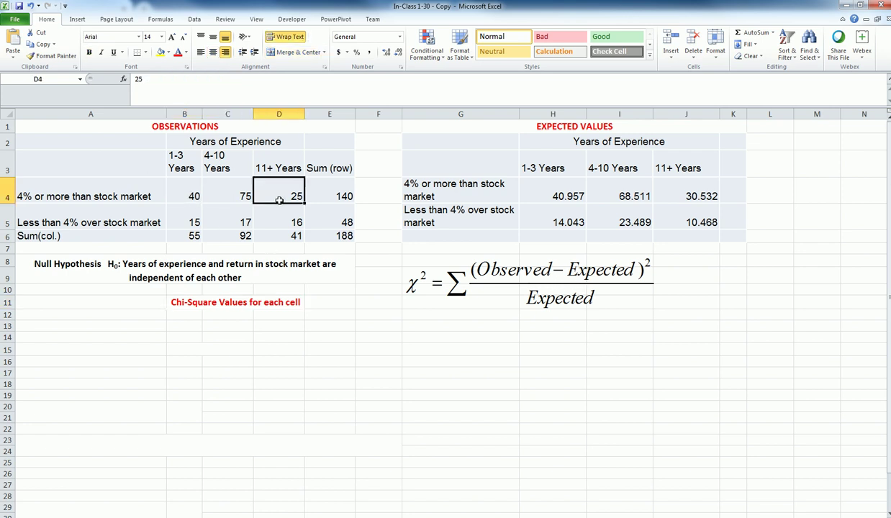
Enter =(B4-H4)^2/H4 in B12 (0.022) and fill it across to D12
{"action": "left_click", "coordinate": [189, 312]}
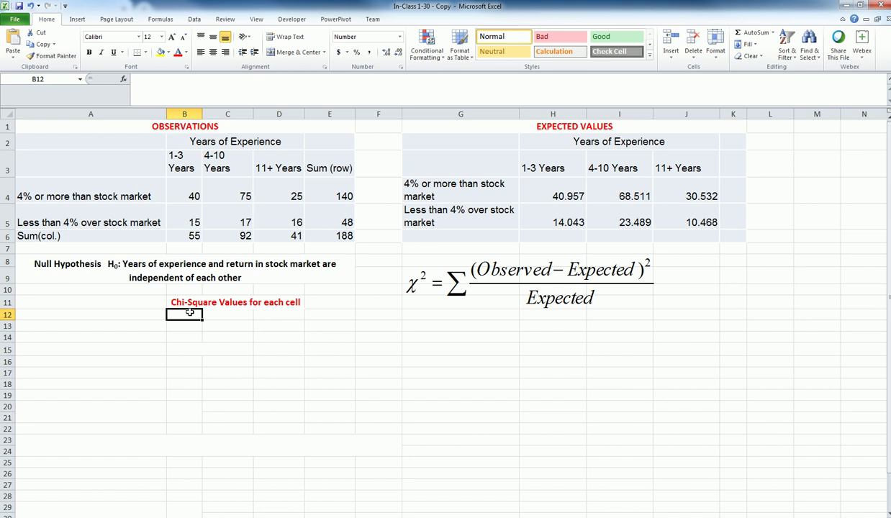
{"action": "type", "text": "="}
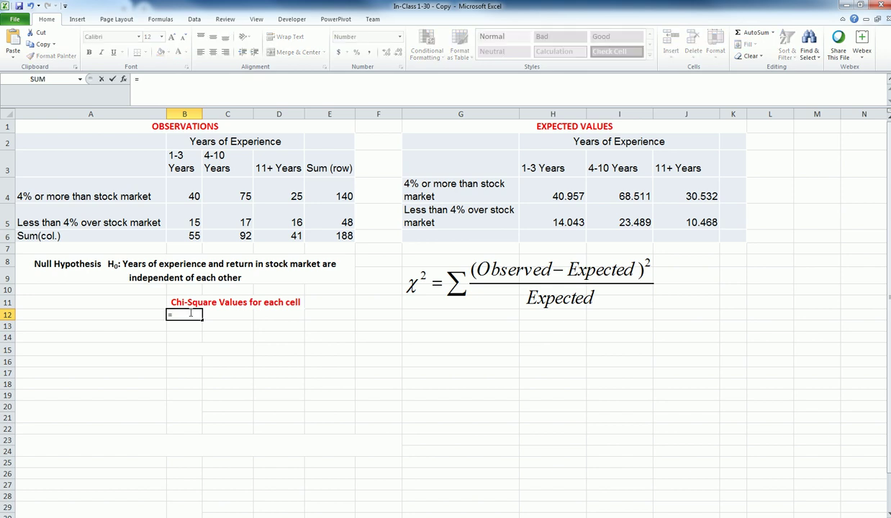
{"action": "type", "text": "("}
{"action": "left_click", "coordinate": [199, 197]}
{"action": "type", "text": "-"}
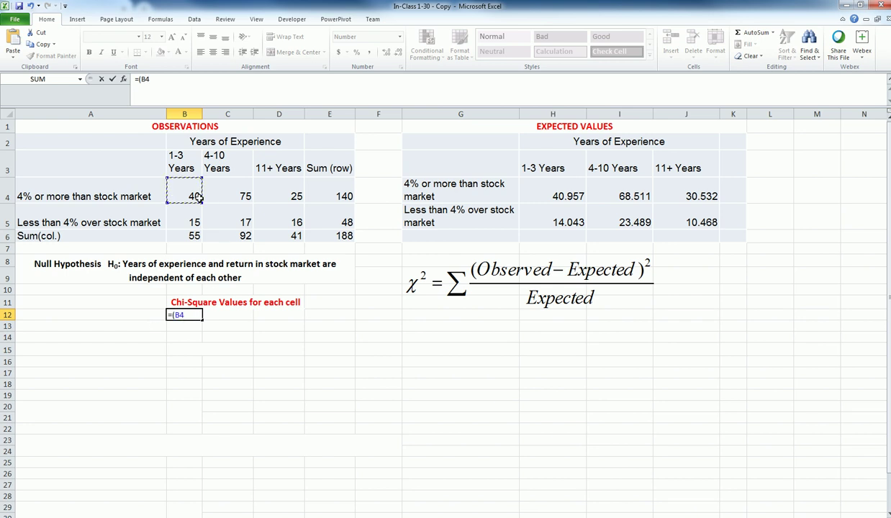
{"action": "left_click", "coordinate": [565, 192]}
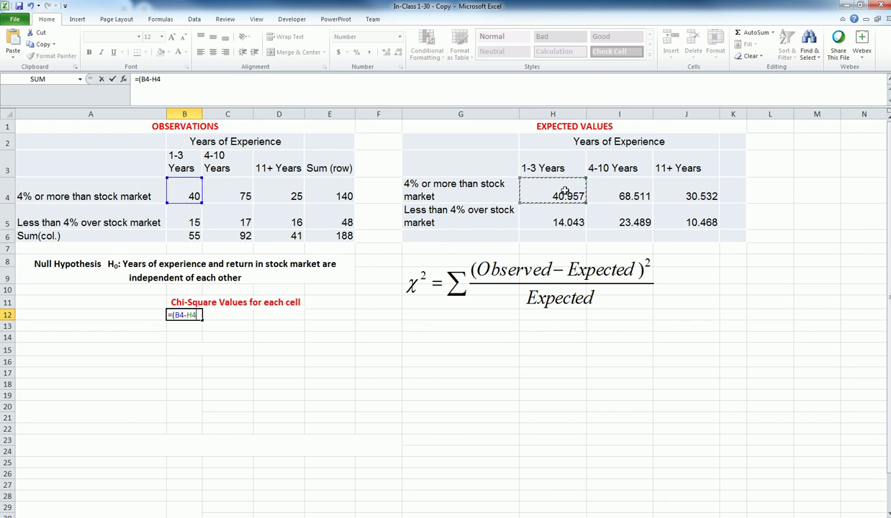
{"action": "type", "text": ")^2/"}
{"action": "left_click", "coordinate": [565, 191]}
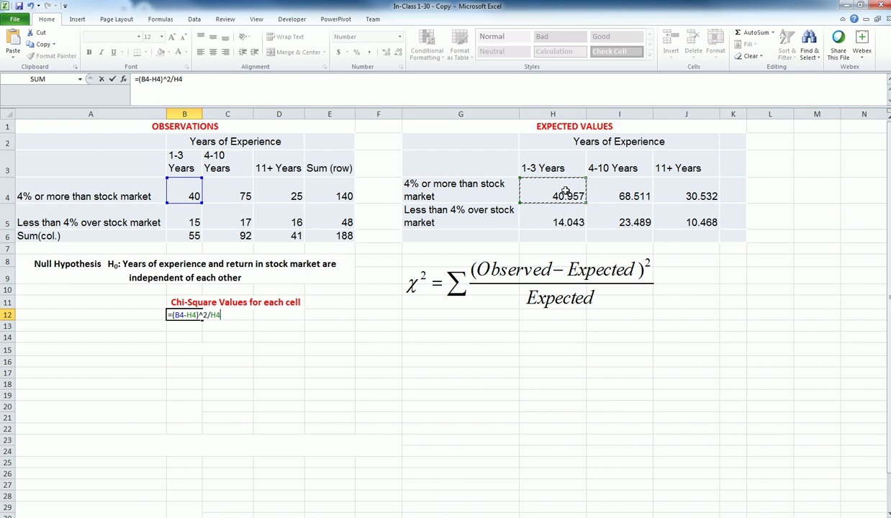
{"action": "key", "text": "Return"}
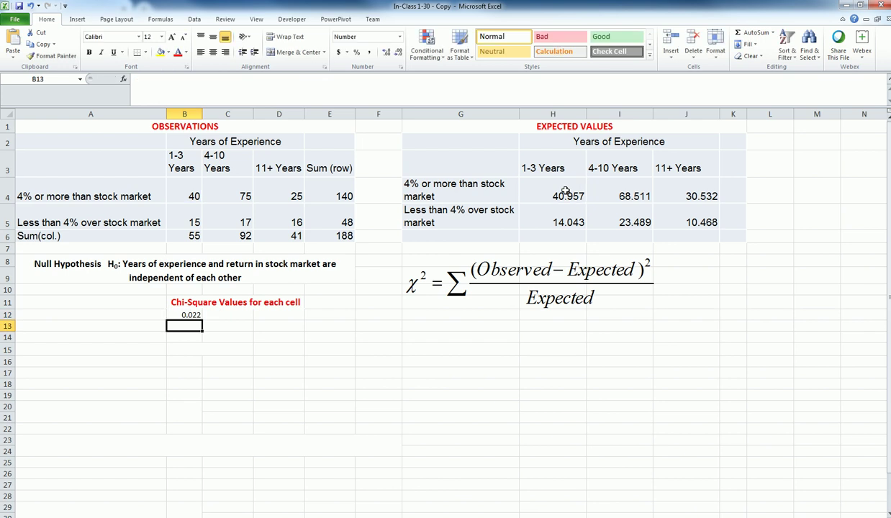
{"action": "left_click", "coordinate": [193, 315]}
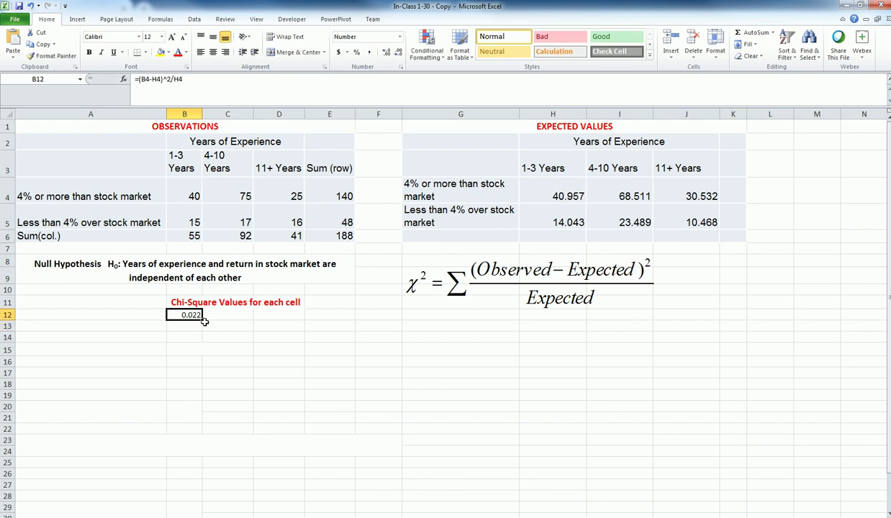
{"action": "left_click_drag", "start_coordinate": [204, 322], "coordinate": [306, 330]}
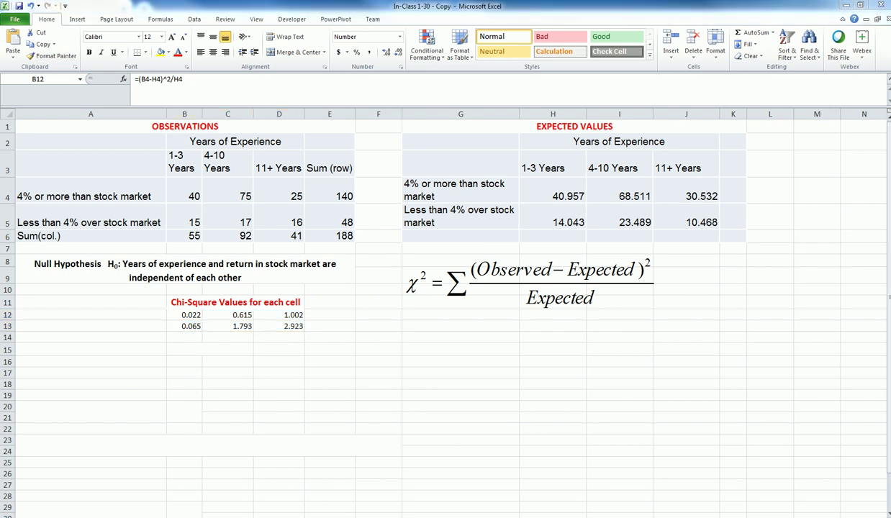
Label B15 'Chi-Square' and sum B12:D13 in D15, giving 6.421
{"action": "key", "text": "F2"}
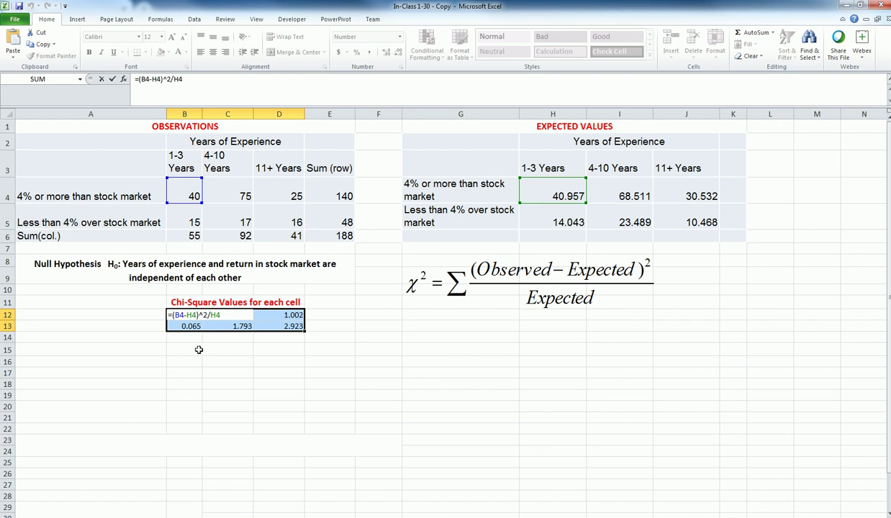
{"action": "left_click", "coordinate": [202, 351]}
{"action": "type", "text": "Chi-Square"}
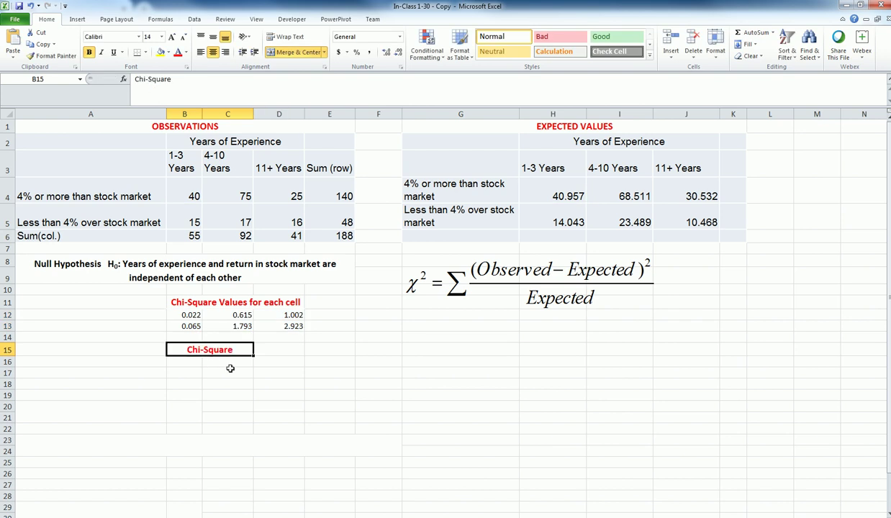
{"action": "left_click", "coordinate": [285, 352]}
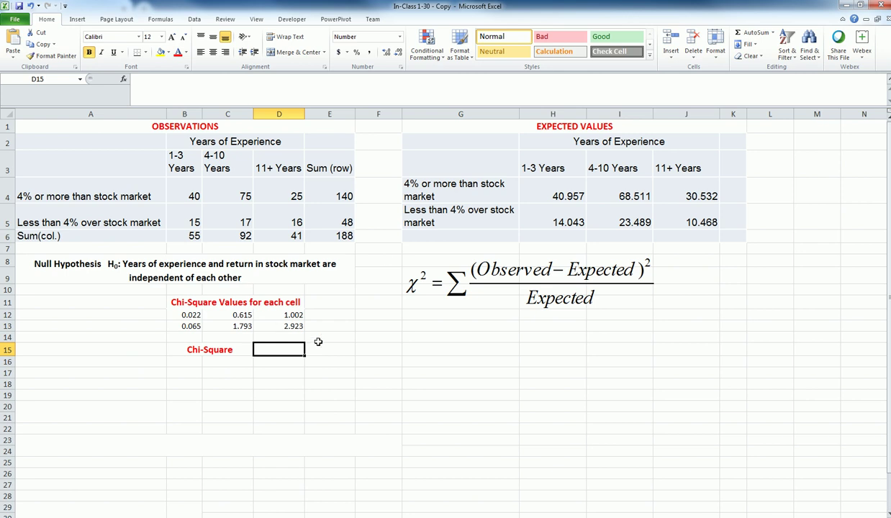
{"action": "type", "text": "=SUM("}
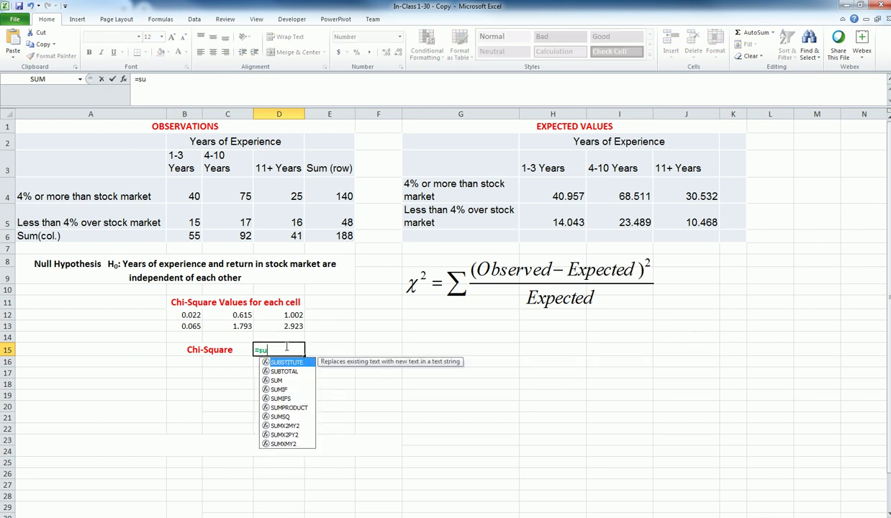
{"action": "left_click_drag", "start_coordinate": [186, 317], "coordinate": [294, 329]}
{"action": "type", "text": ")"}
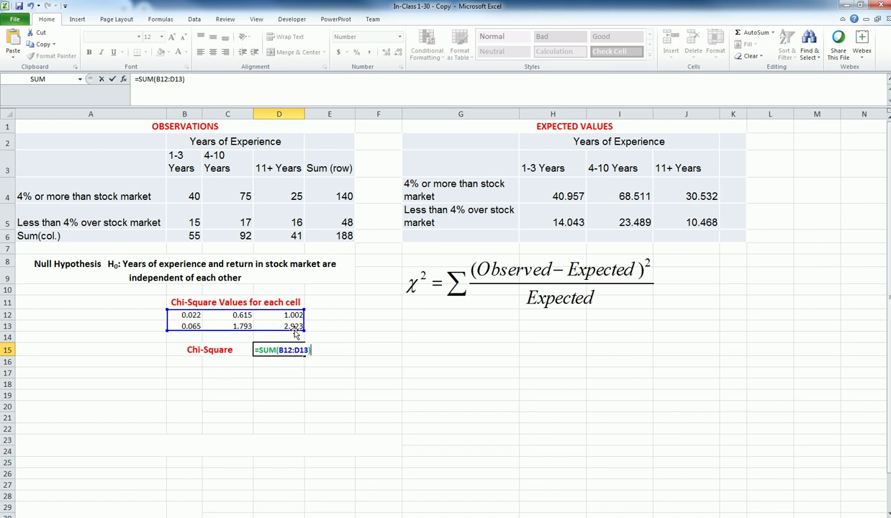
{"action": "key", "text": "Return"}
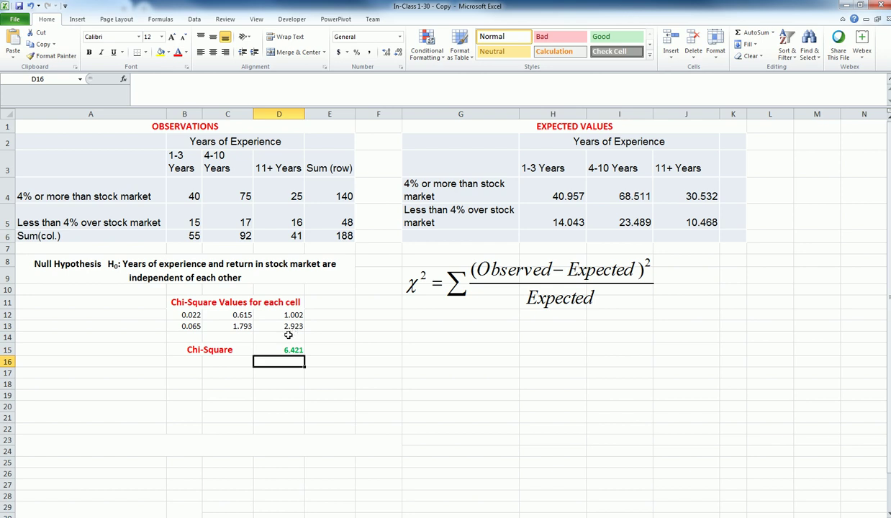
Enter the labels a) in A18, Alpha=.1 in A19 and 'degrees of freedom' in C19
{"action": "left_click", "coordinate": [28, 382]}
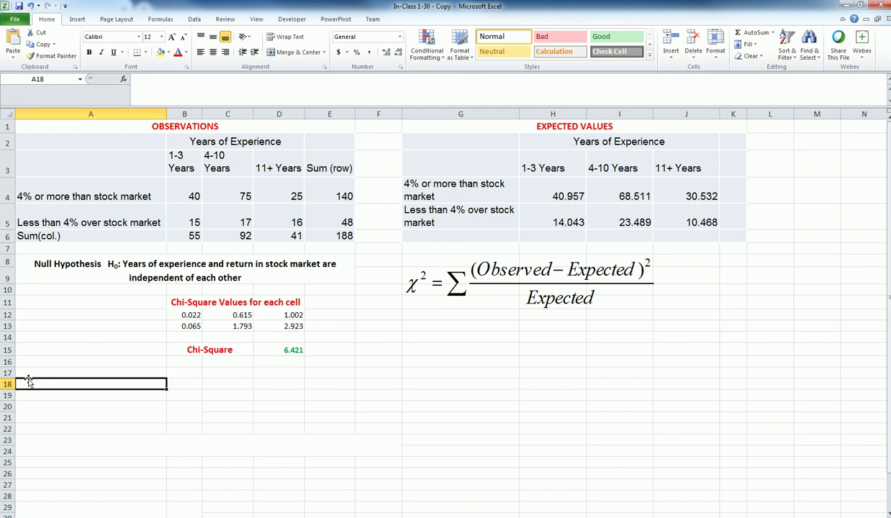
{"action": "type", "text": "a"}
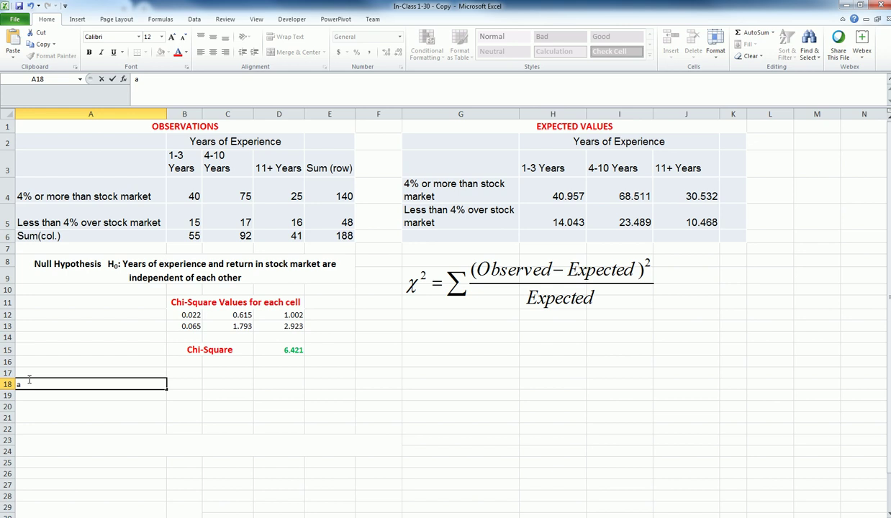
{"action": "type", "text": "0"}
{"action": "key", "text": "BackSpace"}
{"action": "key", "text": "BackSpace"}
{"action": "key", "text": "Return"}
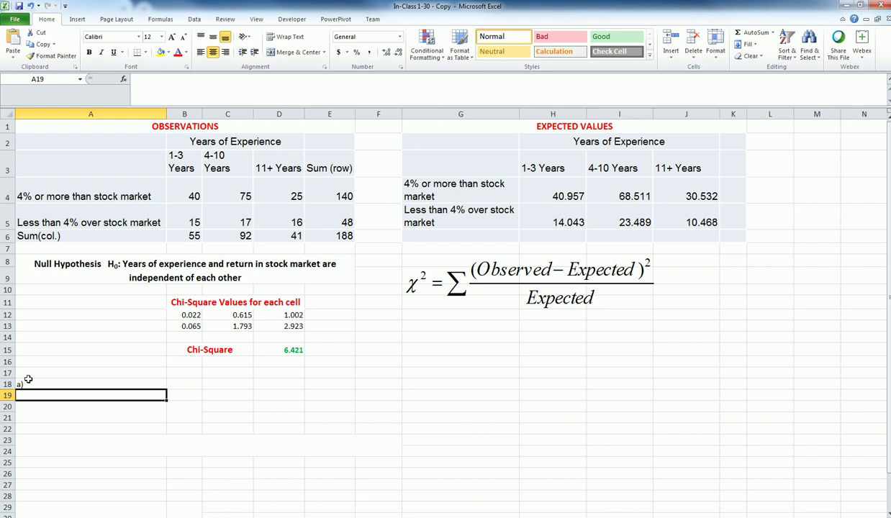
{"action": "type", "text": "A)"}
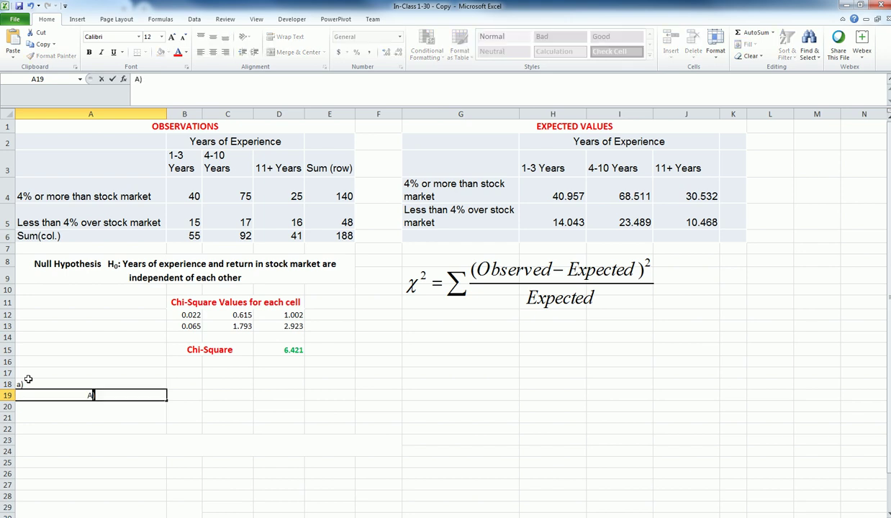
{"action": "type", "text": "pha=.1"}
{"action": "key", "text": "Return"}
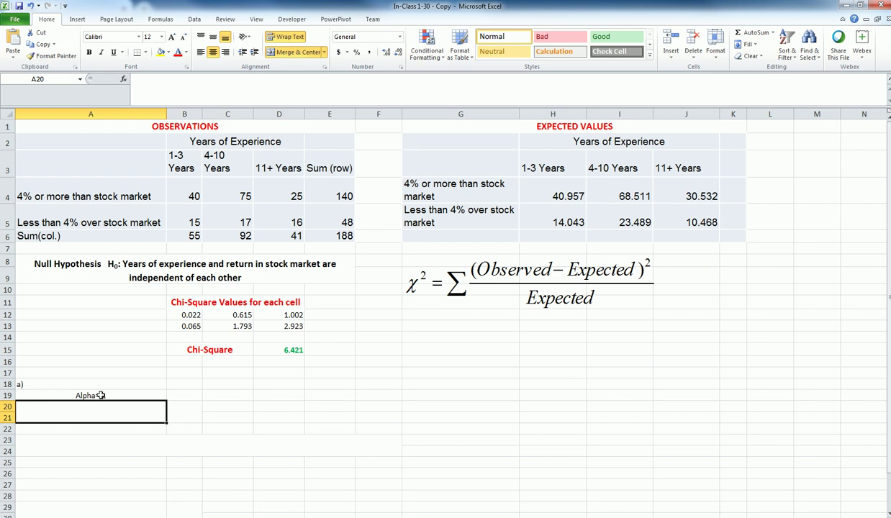
{"action": "left_click", "coordinate": [101, 395]}
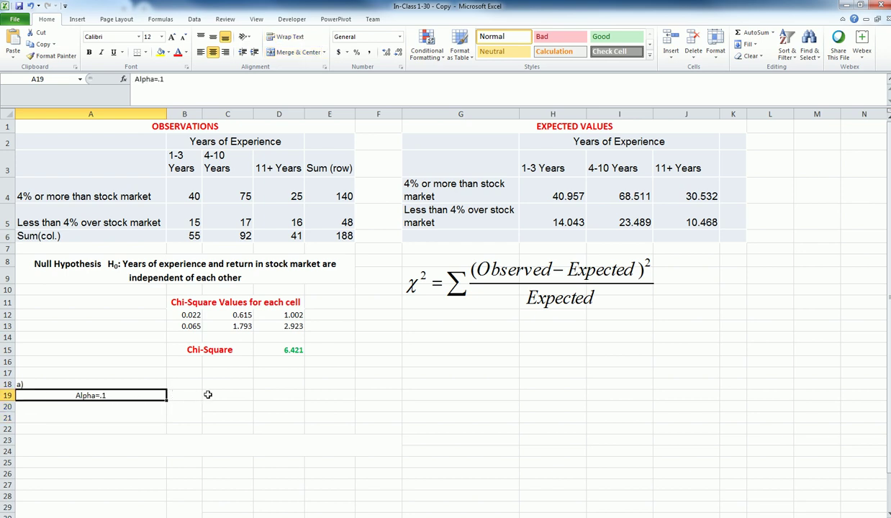
{"action": "left_click", "coordinate": [208, 394]}
{"action": "type", "text": "degrees of freedom"}
{"action": "left_click", "coordinate": [277, 394]}
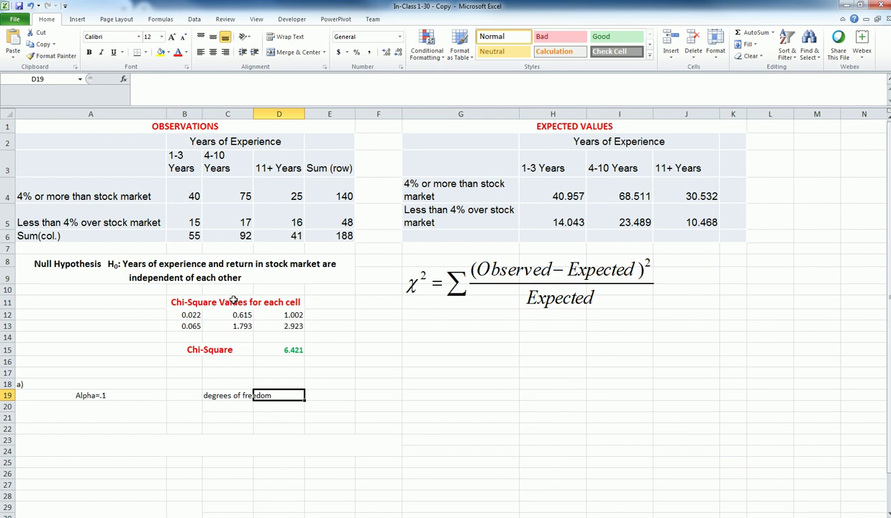
Highlight the two row and three column categories, then enter 2 as degrees of freedom in D19
{"action": "left_click_drag", "start_coordinate": [184, 157], "coordinate": [264, 213]}
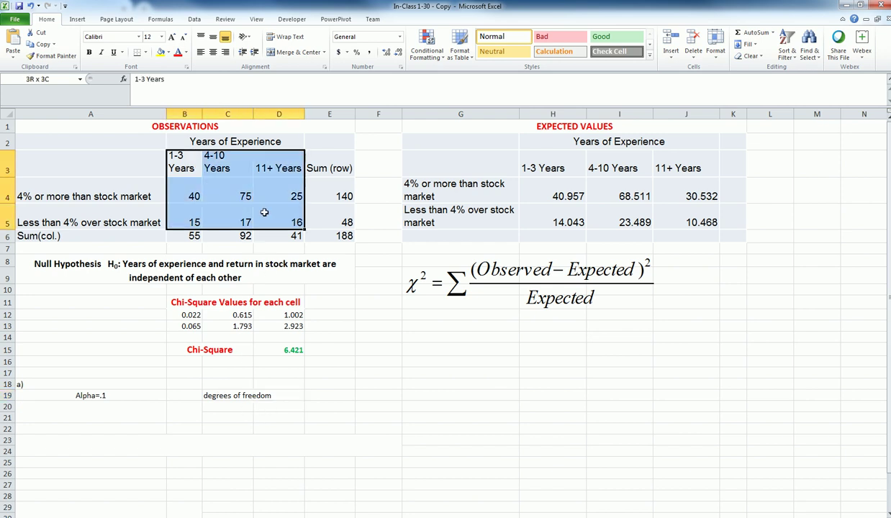
{"action": "left_click_drag", "start_coordinate": [105, 200], "coordinate": [132, 223]}
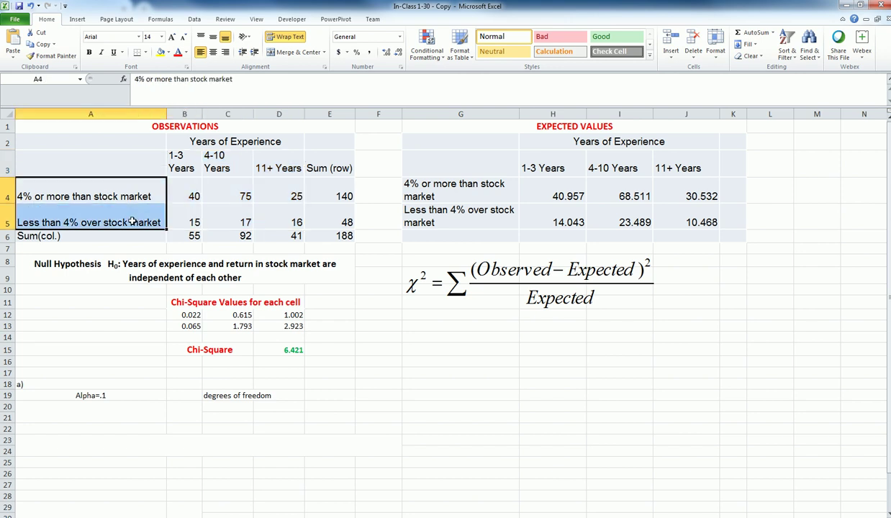
{"action": "left_click", "coordinate": [181, 161]}
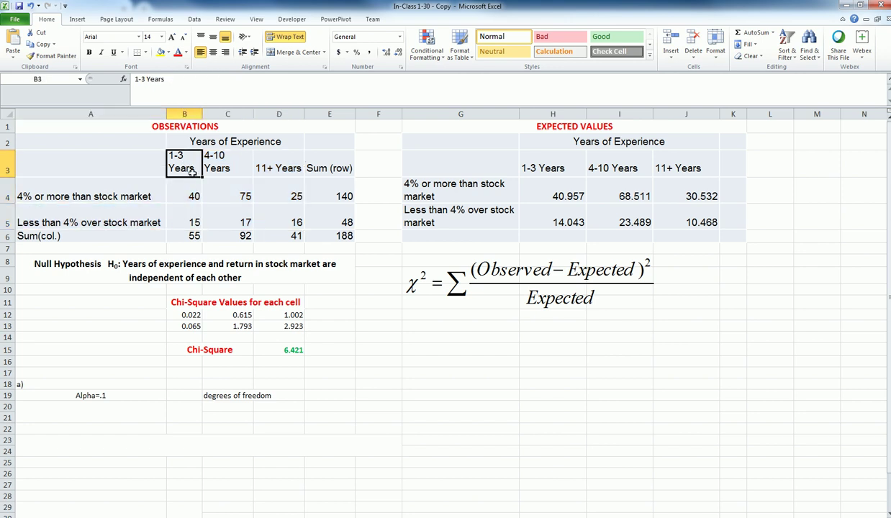
{"action": "left_click_drag", "start_coordinate": [193, 172], "coordinate": [271, 171]}
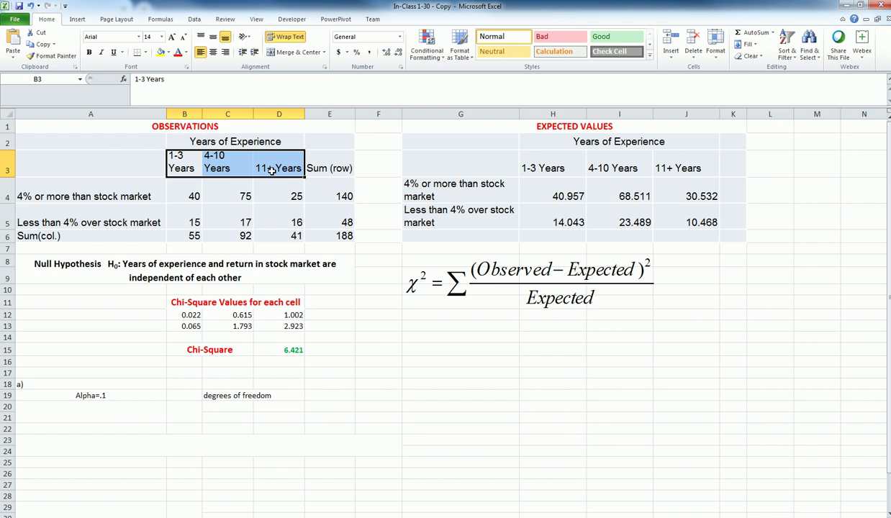
{"action": "left_click", "coordinate": [288, 394]}
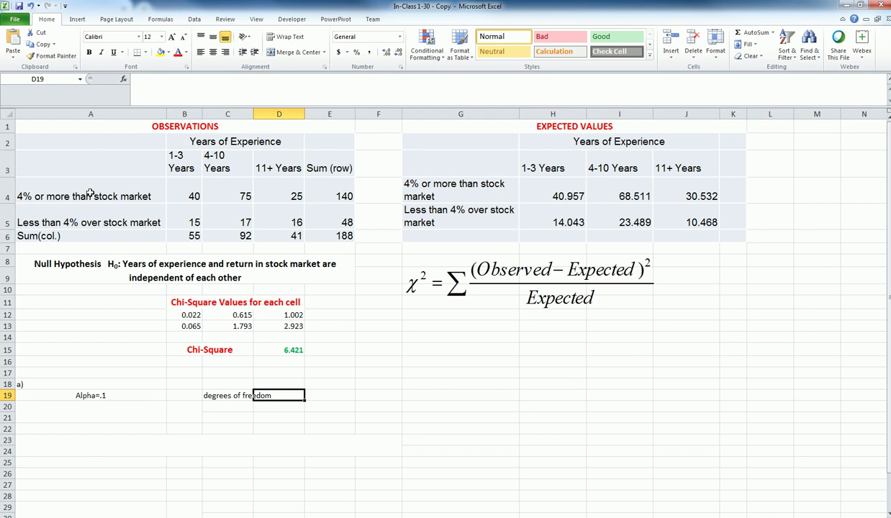
{"action": "left_click_drag", "start_coordinate": [83, 188], "coordinate": [89, 220]}
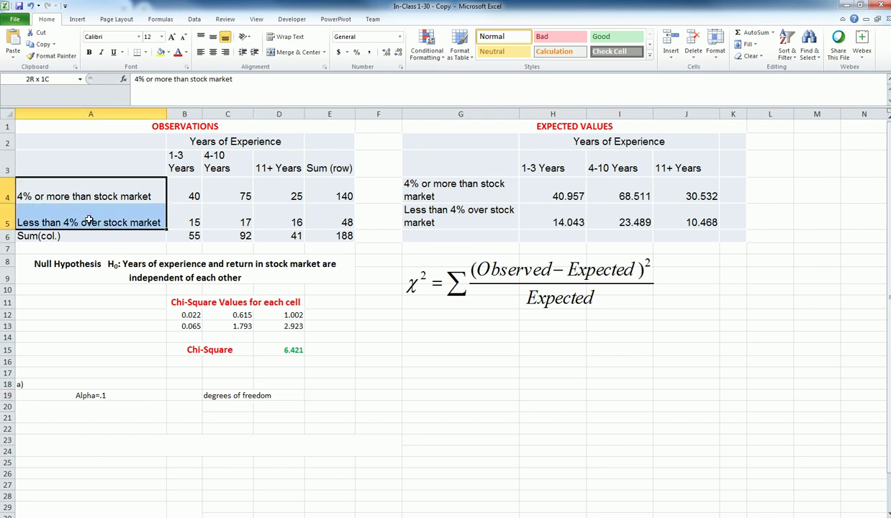
{"action": "left_click_drag", "start_coordinate": [88, 219], "coordinate": [88, 220]}
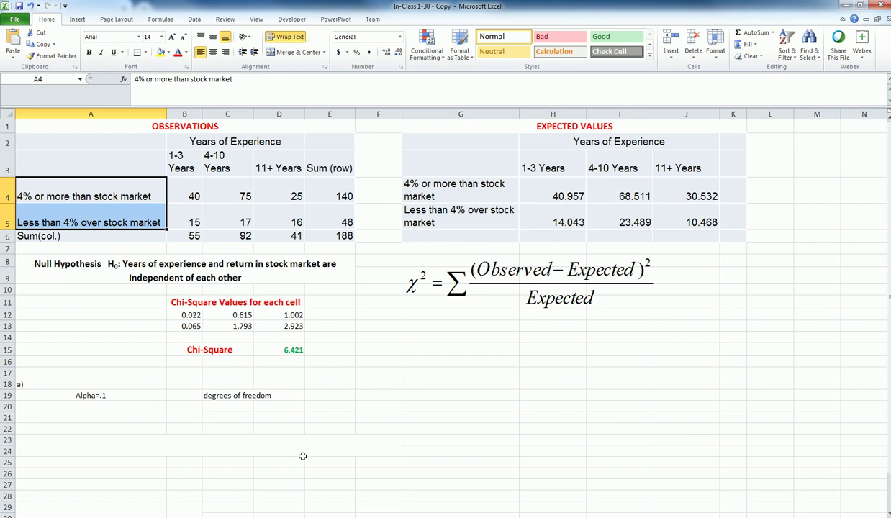
{"action": "left_click", "coordinate": [296, 395]}
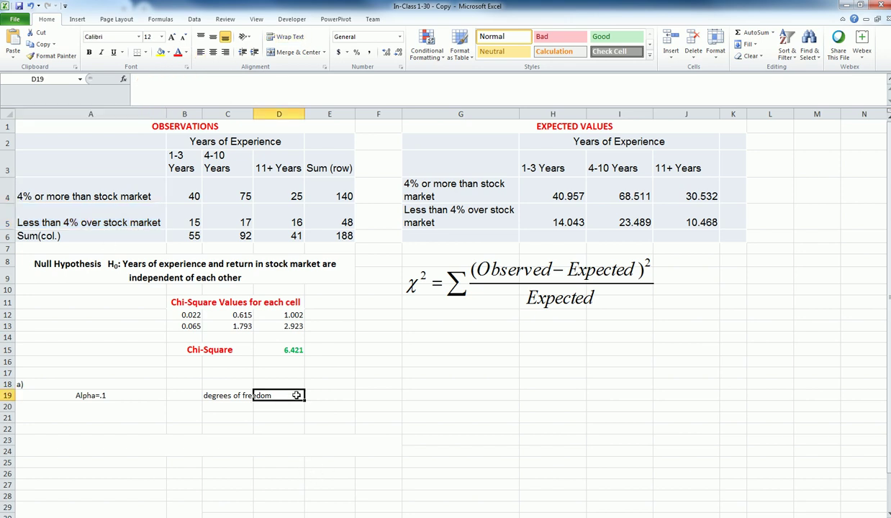
{"action": "type", "text": "=2."}
{"action": "key", "text": "Return"}
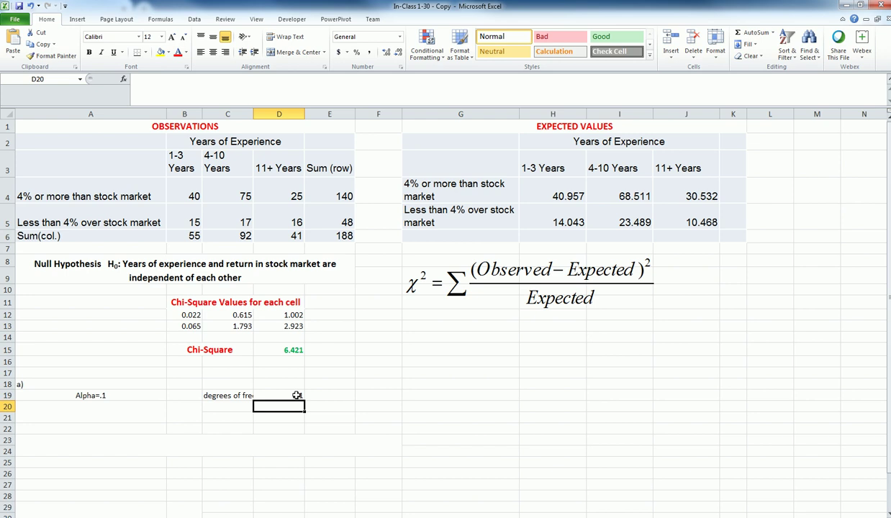
Merge and centre the degrees of freedom label across B19:C19
{"action": "double_click", "coordinate": [189, 396]}
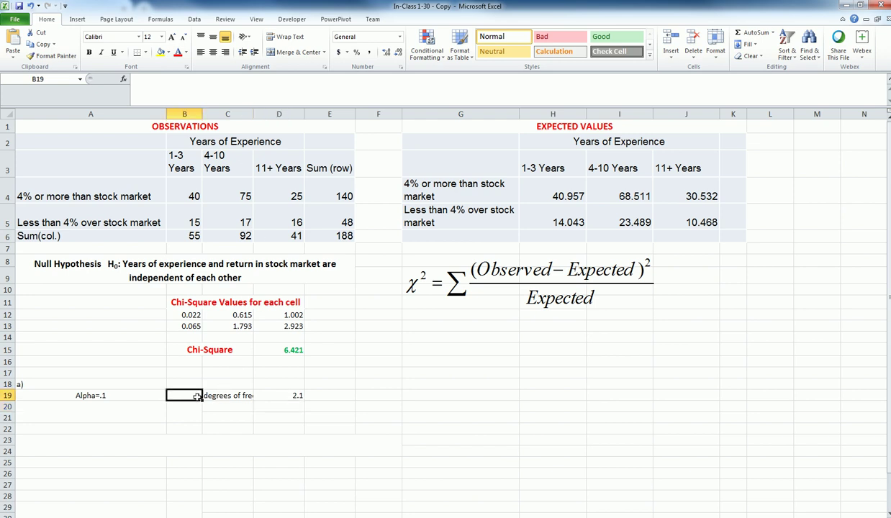
{"action": "left_click_drag", "start_coordinate": [216, 394], "coordinate": [186, 392]}
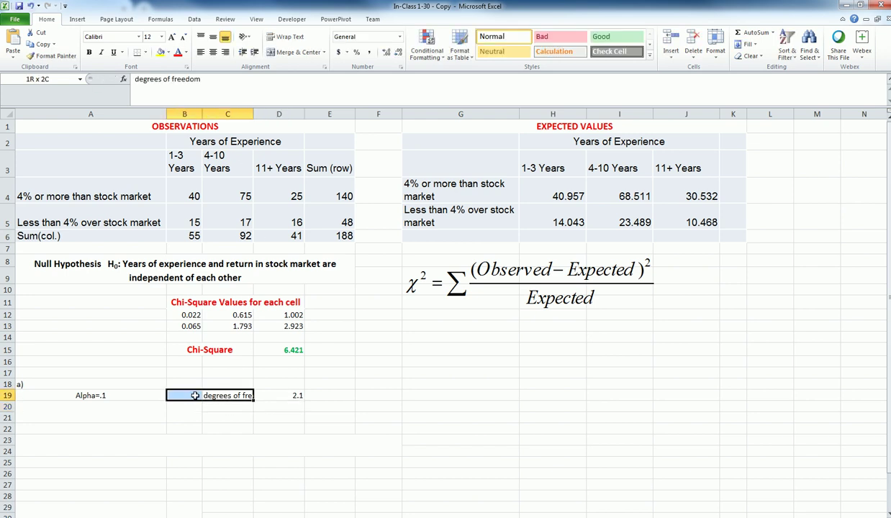
{"action": "left_click", "coordinate": [291, 52]}
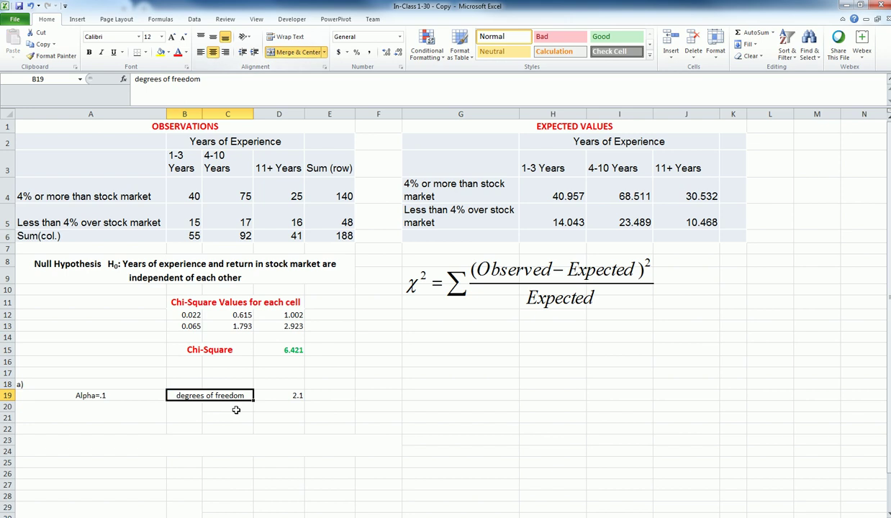
{"action": "left_click", "coordinate": [231, 419]}
Re-enter D19 as =2*1 so degrees of freedom shows 2
{"action": "left_click", "coordinate": [291, 395]}
{"action": "type", "text": "=2.1"}
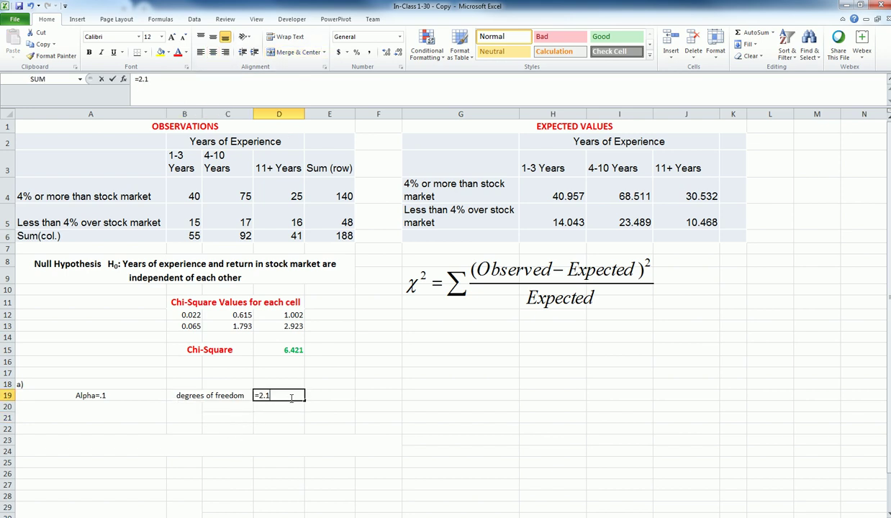
{"action": "key", "text": "BackSpace"}
{"action": "key", "text": "BackSpace"}
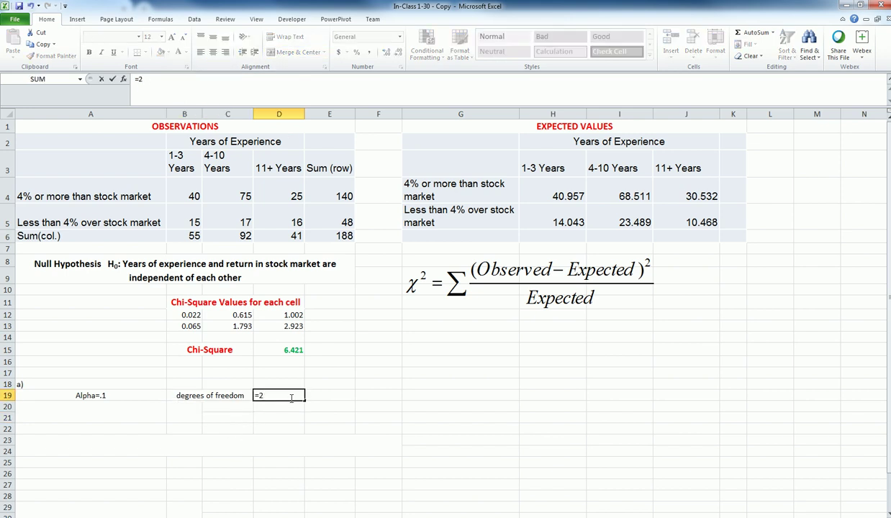
{"action": "type", "text": "*1"}
{"action": "key", "text": "Return"}
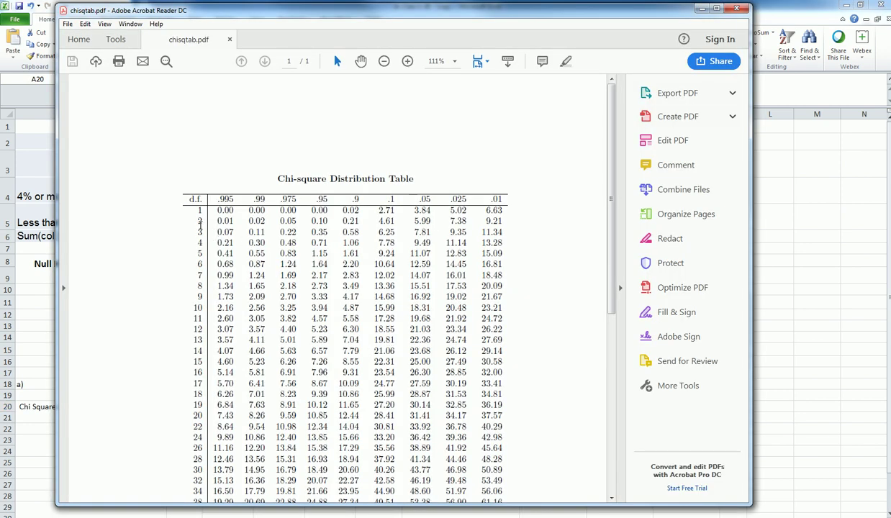
Locate the critical value 4.61 in the d.f. 2 row under .1 of the chi-square table
{"action": "left_click_drag", "start_coordinate": [199, 223], "coordinate": [328, 224]}
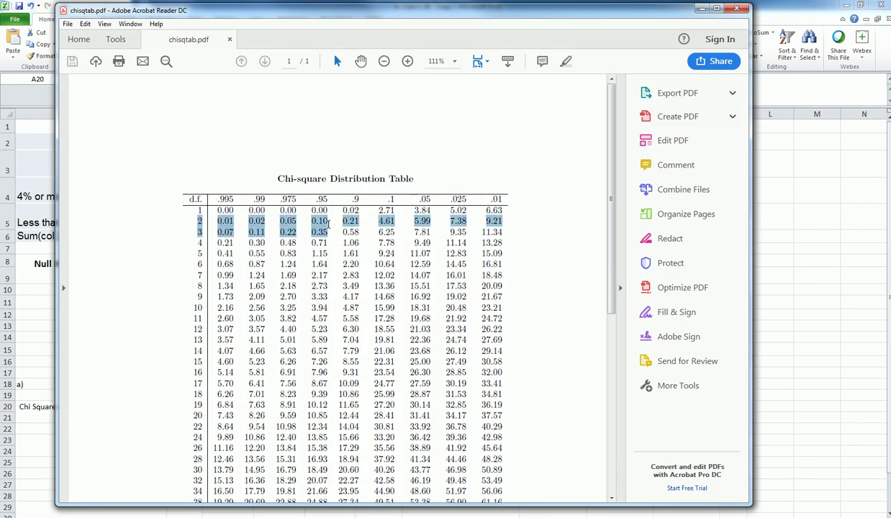
{"action": "left_click", "coordinate": [328, 224]}
{"action": "double_click", "coordinate": [386, 221]}
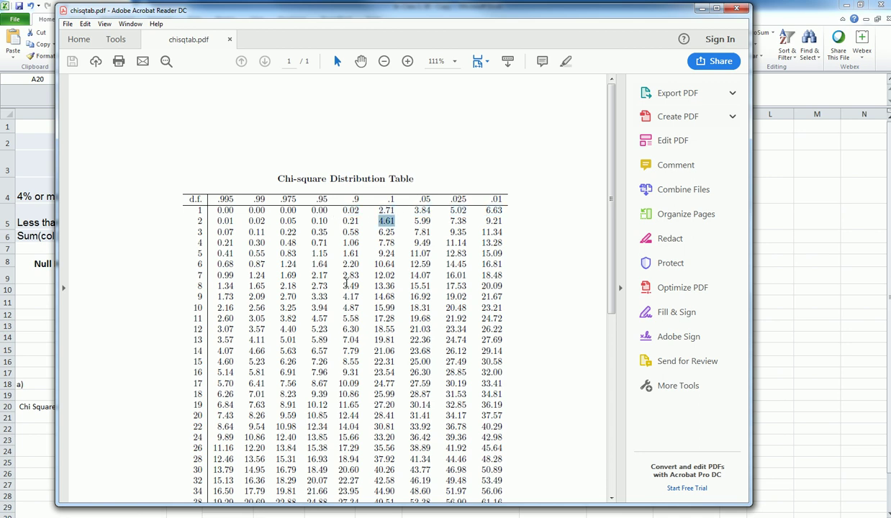
{"action": "left_click_drag", "start_coordinate": [357, 10], "coordinate": [698, 36]}
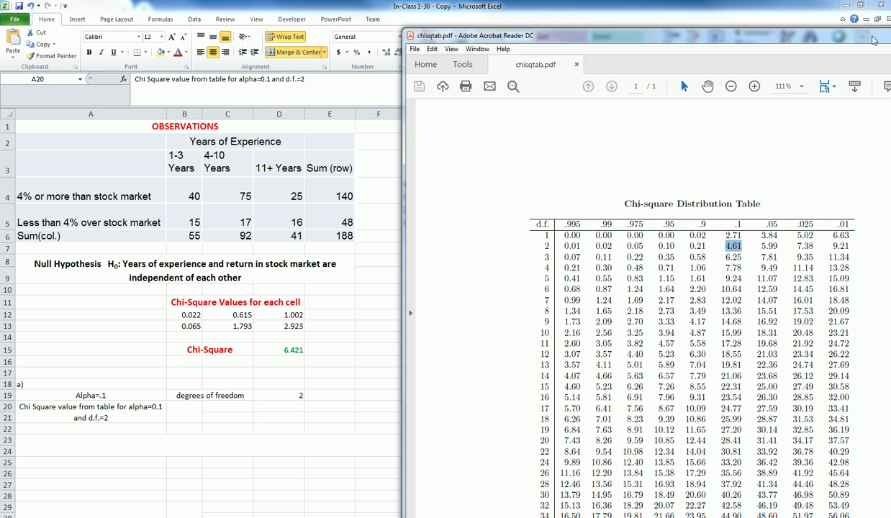
Record the table value 4.61 in B21
{"action": "left_click", "coordinate": [816, 38]}
{"action": "left_click", "coordinate": [184, 417]}
{"action": "type", "text": "4.61"}
{"action": "key", "text": "Return"}
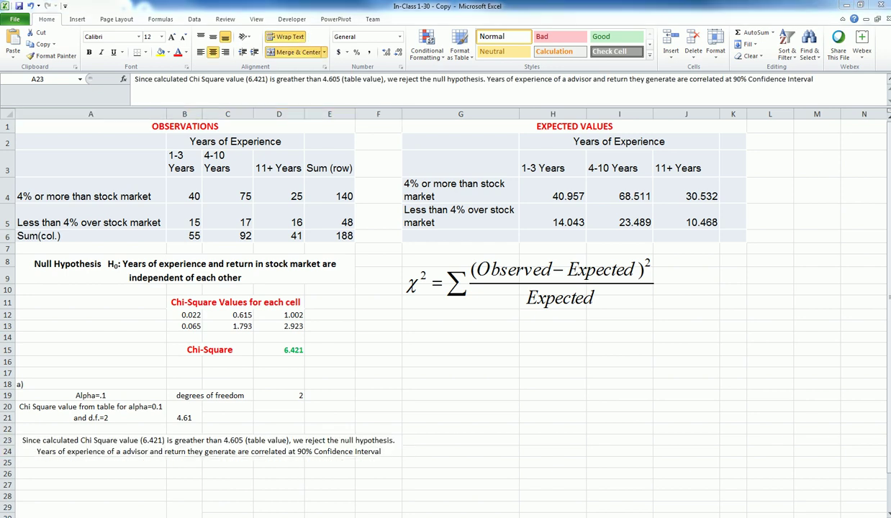
Add a 'b' heading in A26 and 'degrees of freedom' with value 2 below it
{"action": "left_click", "coordinate": [24, 474]}
{"action": "type", "text": "b"}
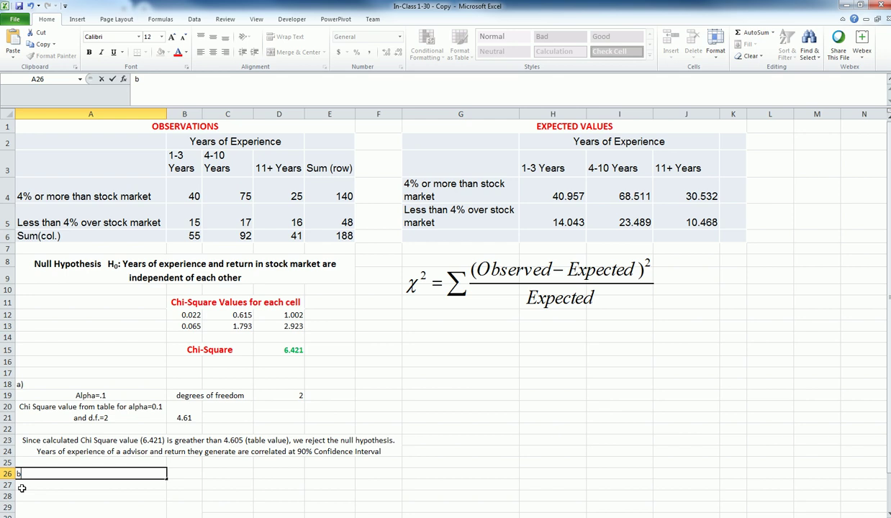
{"action": "key", "text": "Return"}
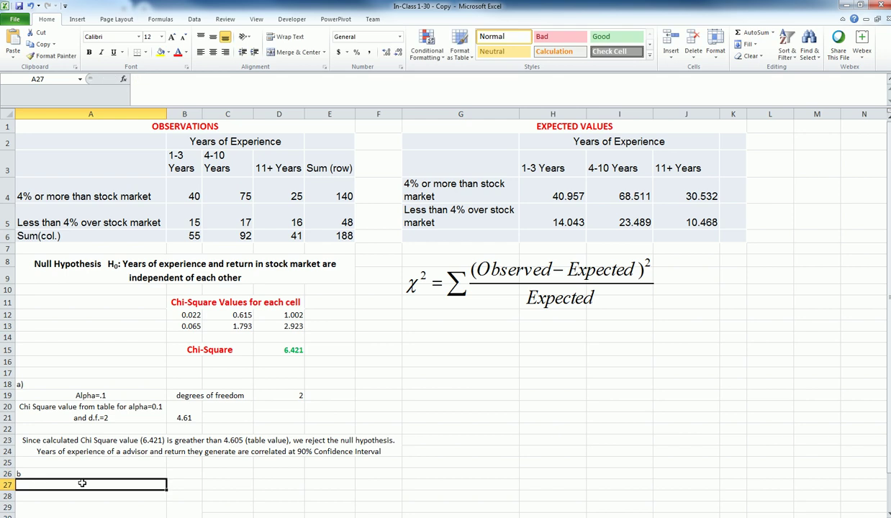
{"action": "type", "text": "degree"}
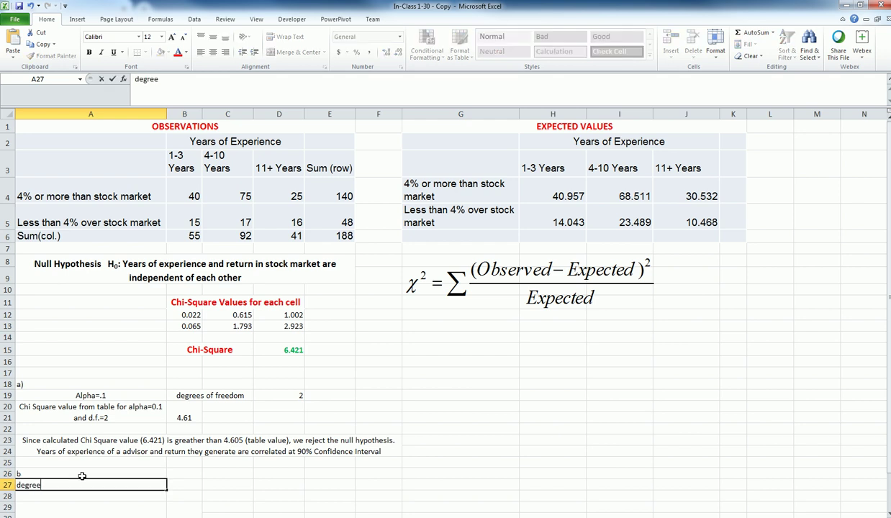
{"action": "type", "text": "s of freedom"}
{"action": "key", "text": "Tab"}
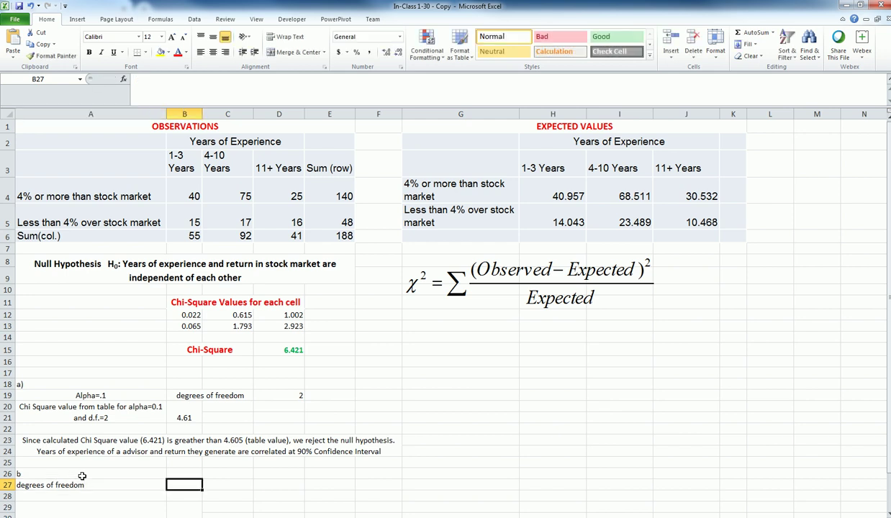
{"action": "type", "text": "2"}
{"action": "key", "text": "Return"}
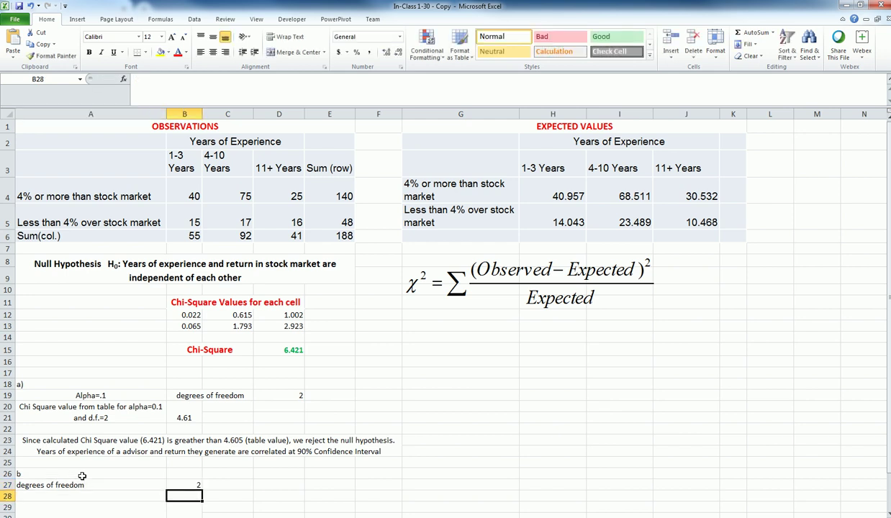
Add an Alpha label with value 0.025 in the next row
{"action": "scroll", "coordinate": [83, 475], "scroll_direction": "down", "scroll_amount": 2}
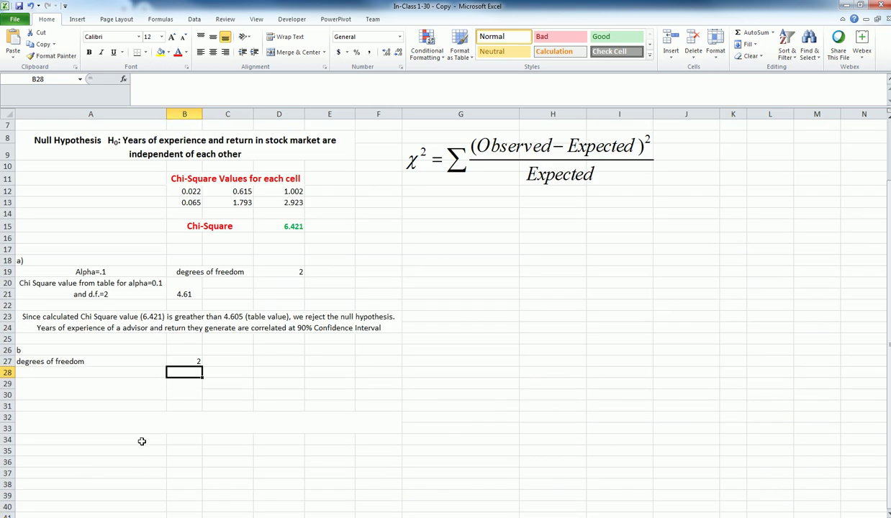
{"action": "left_click", "coordinate": [79, 370]}
{"action": "type", "text": "Alph"}
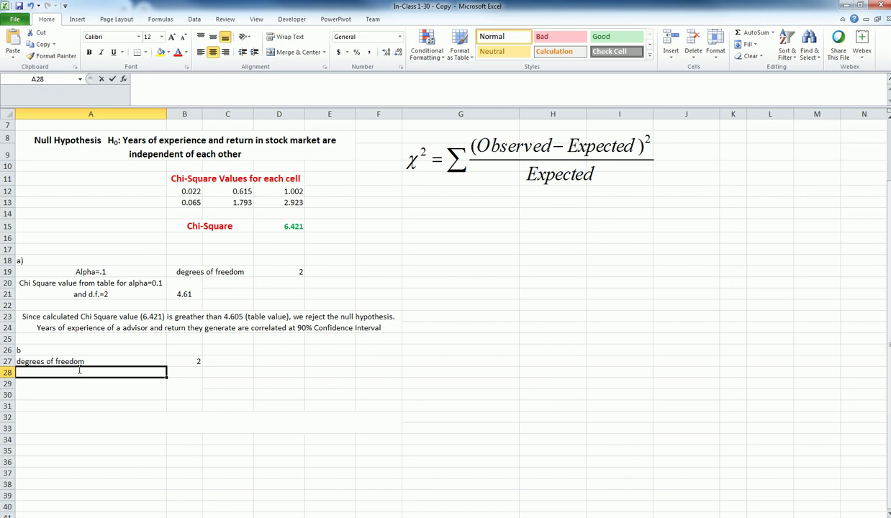
{"action": "type", "text": "a"}
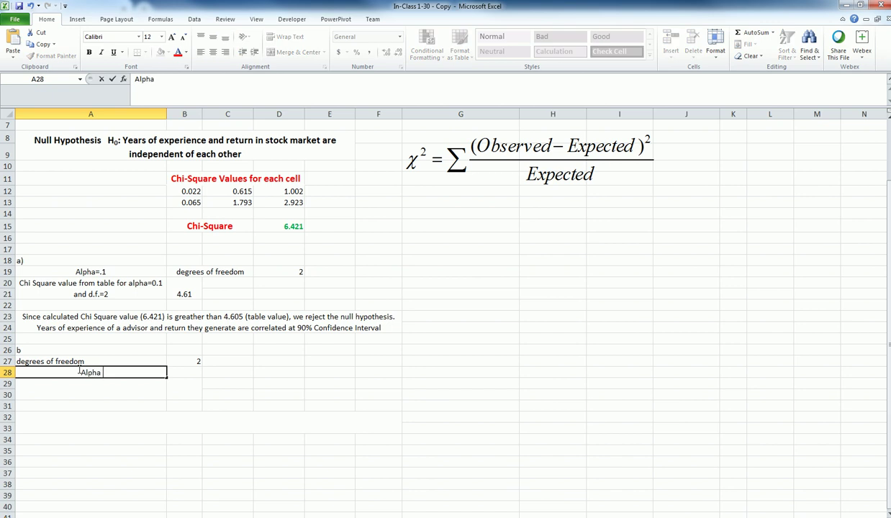
{"action": "key", "text": "Tab"}
{"action": "type", "text": "0.025"}
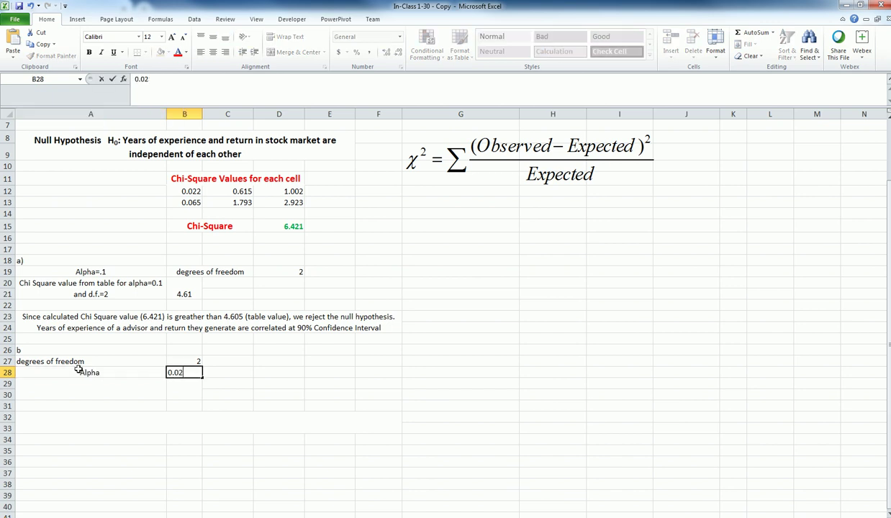
{"action": "key", "text": "Return"}
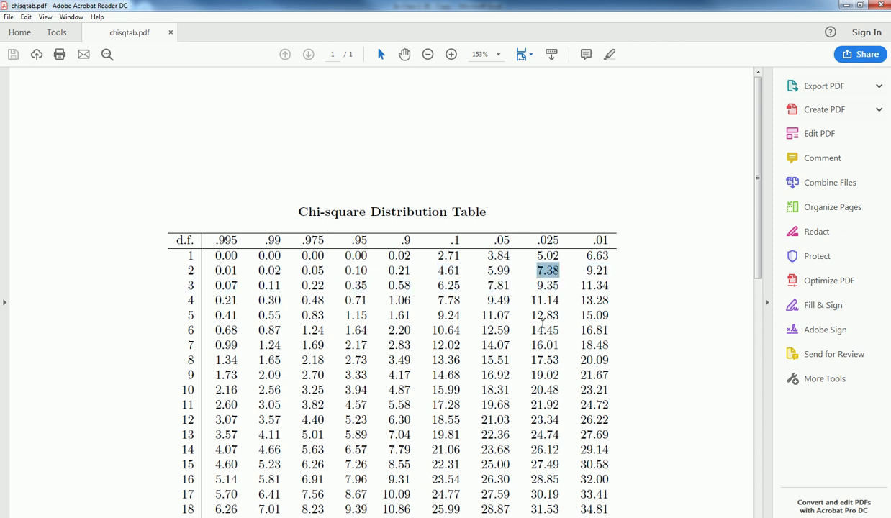
Return to the Excel workbook after finding 7.38 for 2 d.f. at alpha .025 in the PDF table
{"action": "key", "text": "alt+Tab"}
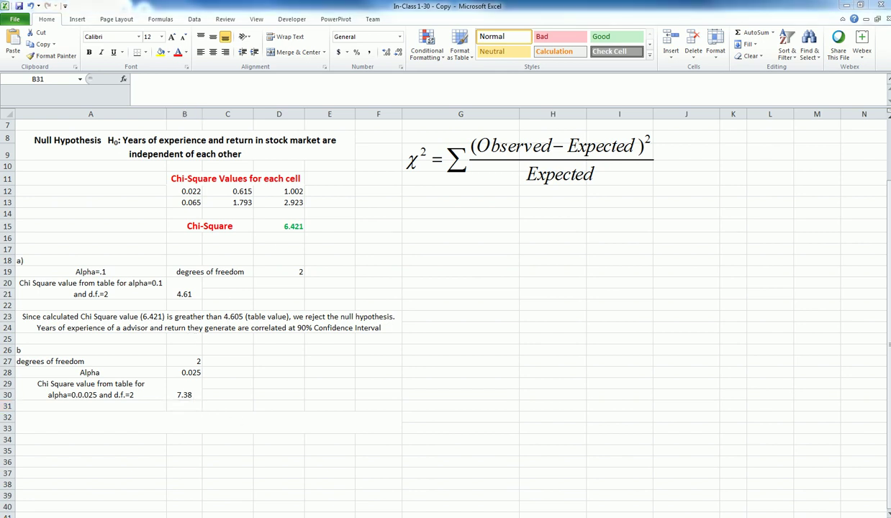
Paste the fail-to-reject conclusion into A32: experience and return are independent
{"action": "left_click", "coordinate": [45, 422]}
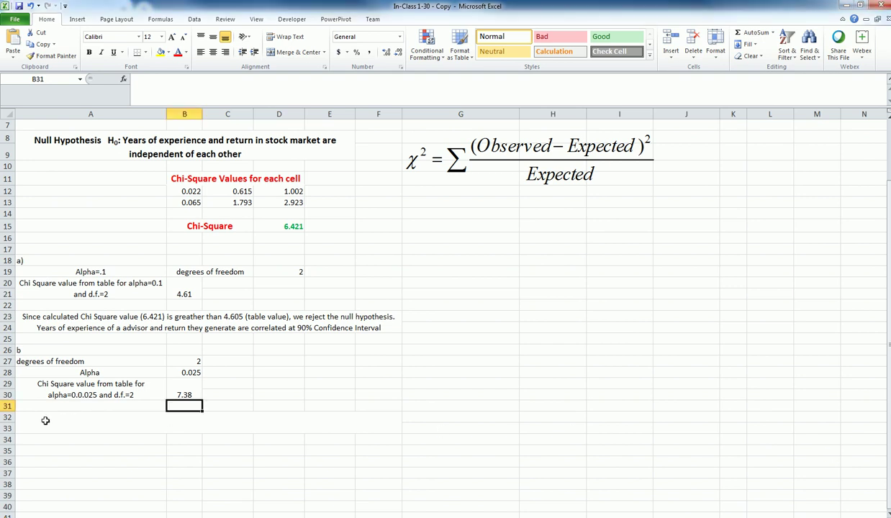
{"action": "type", "text": "Since calculated Chi Square value (6.421) is less than 4.605 (table value), we fail to reject the null hypothesis. Years of experience of a advisor and return they generate are independent."}
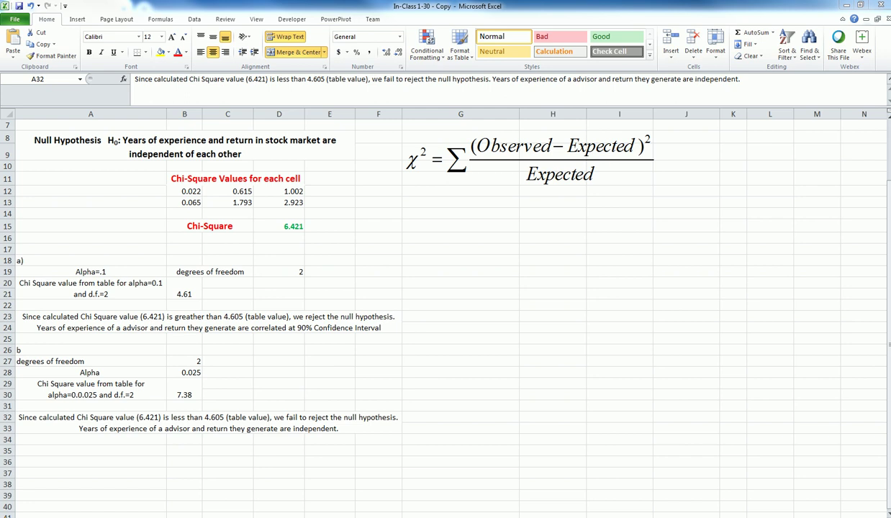
Paste the P(χ² > 6.421) = ? equation image near G16
{"action": "left_click", "coordinate": [460, 237]}
{"action": "key", "text": "ctrl+v"}
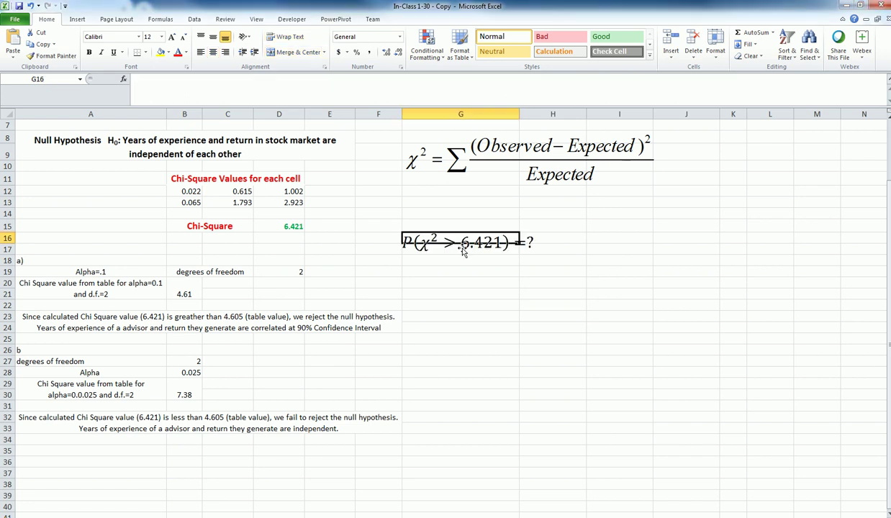
{"action": "left_click", "coordinate": [483, 295]}
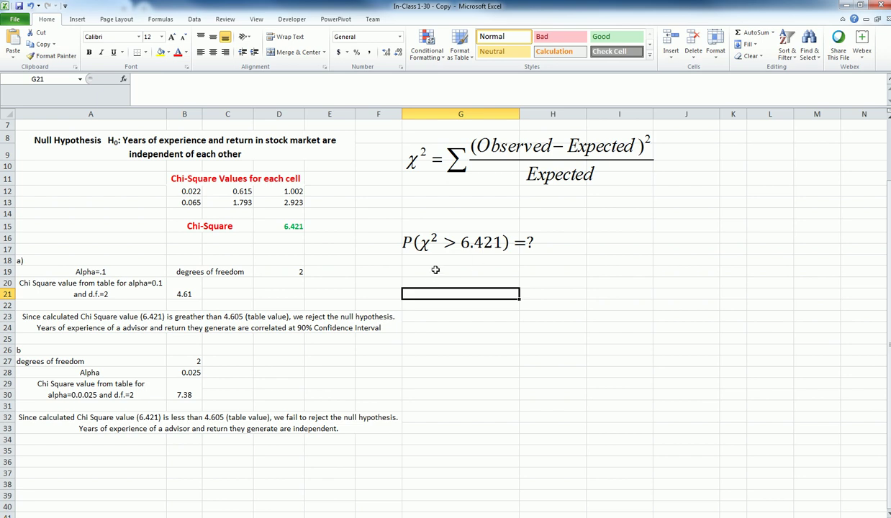
Enter =CHISQ.DIST.RT(D15,D19) in G19 for the right-tailed p-value
{"action": "left_click", "coordinate": [421, 271]}
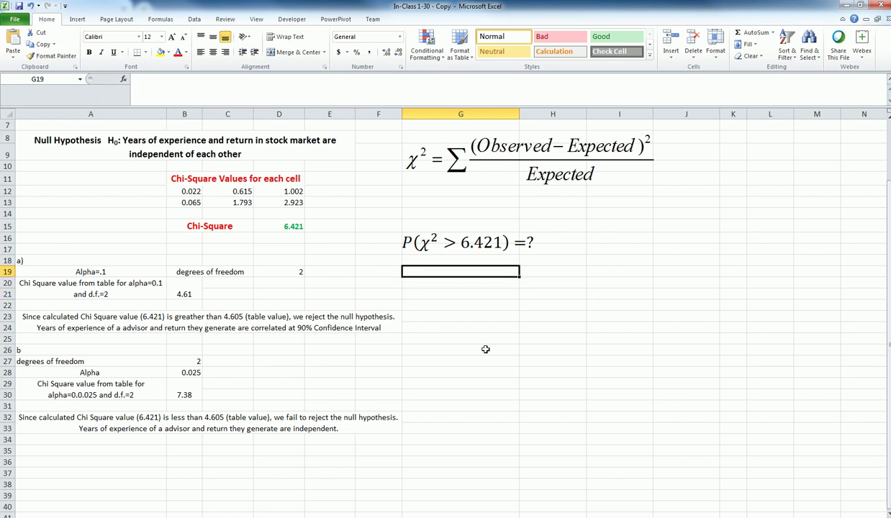
{"action": "type", "text": "=ch"}
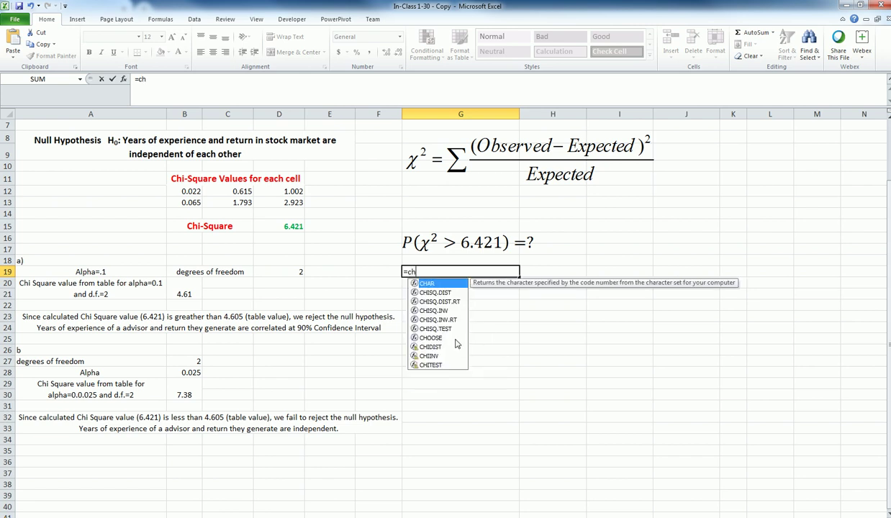
{"action": "left_click", "coordinate": [436, 300]}
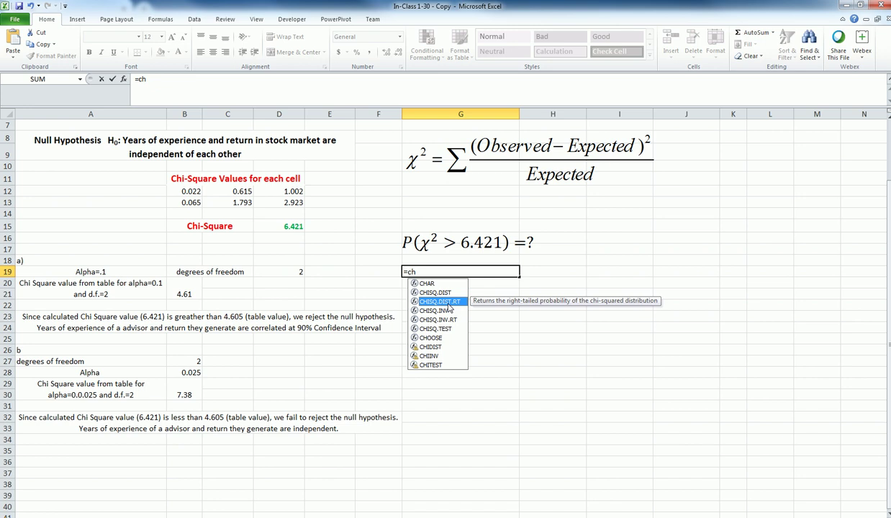
{"action": "double_click", "coordinate": [448, 302]}
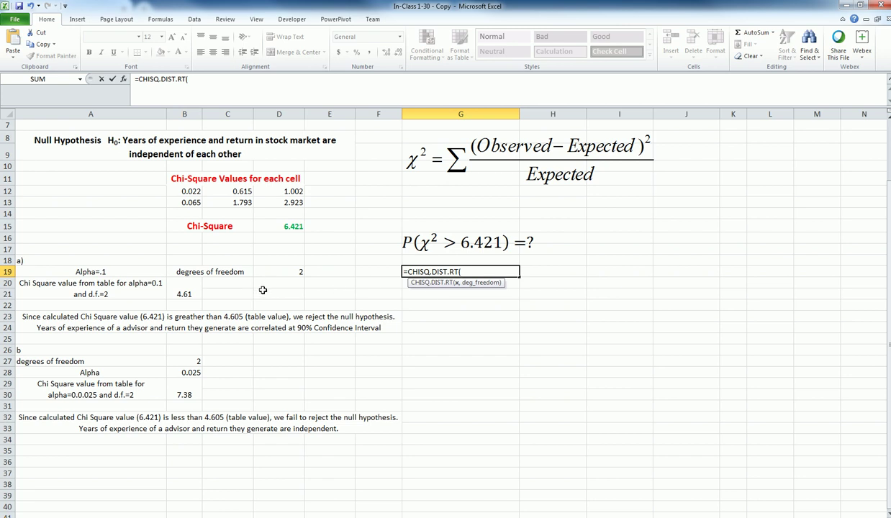
{"action": "left_click", "coordinate": [283, 225]}
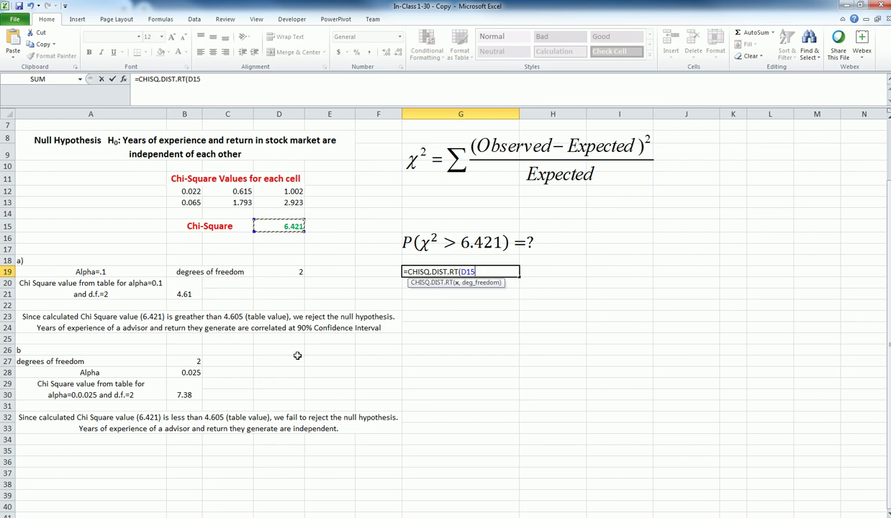
{"action": "type", "text": ","}
{"action": "left_click", "coordinate": [285, 271]}
{"action": "type", "text": ")"}
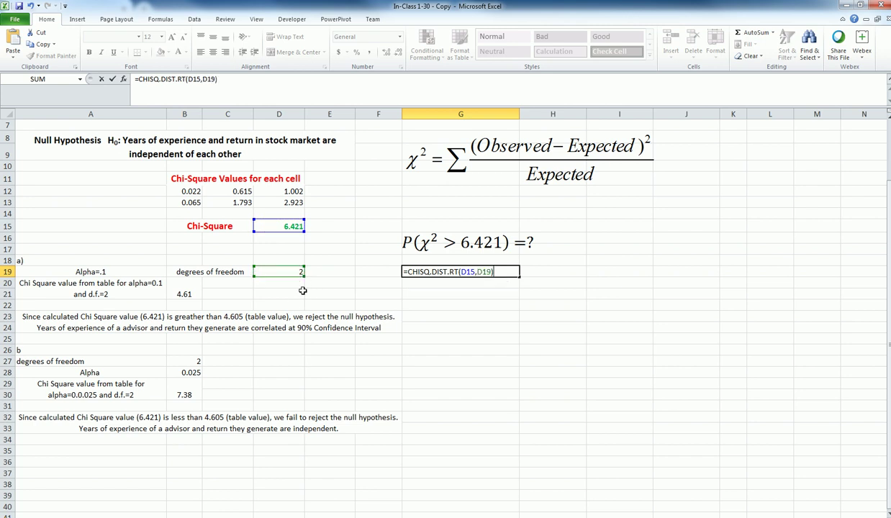
{"action": "key", "text": "Return"}
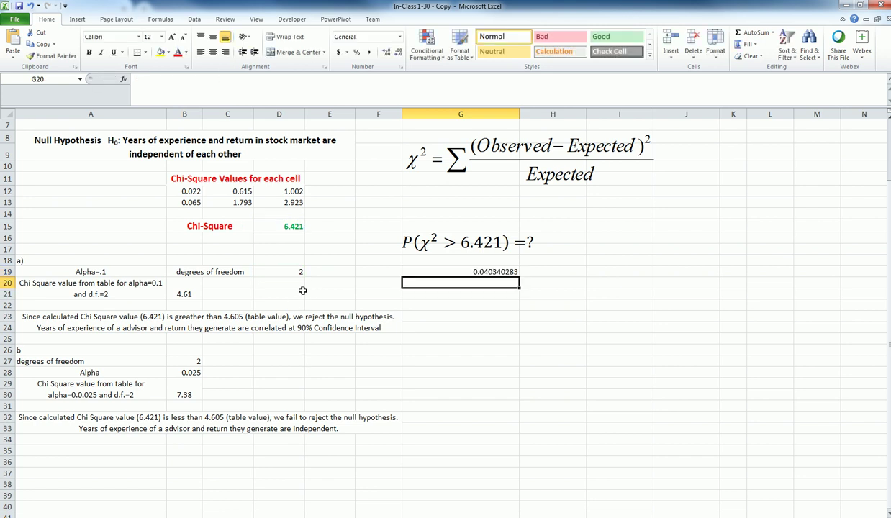
Reduce G19's displayed decimals so the p-value shows as 0.040
{"action": "left_click", "coordinate": [468, 276]}
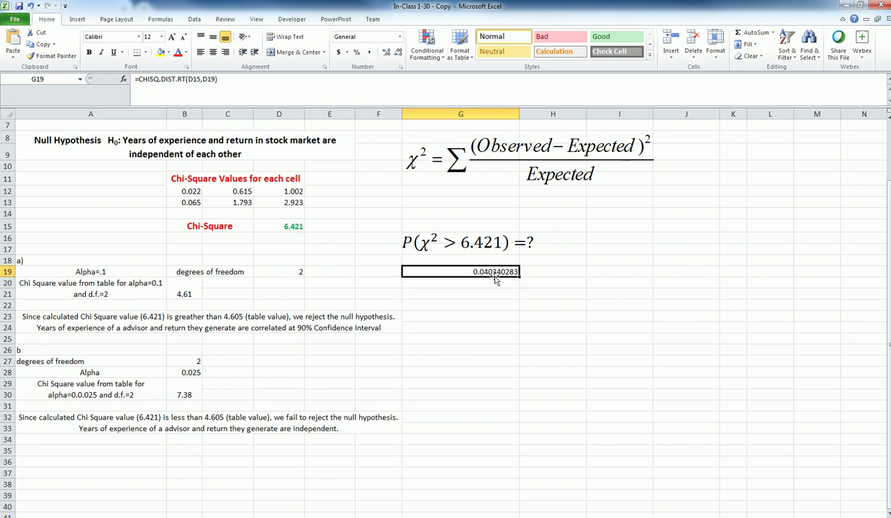
{"action": "left_click", "coordinate": [398, 54]}
{"action": "left_click", "coordinate": [398, 54]}
{"action": "left_click", "coordinate": [398, 54]}
{"action": "left_click", "coordinate": [398, 54]}
{"action": "left_click", "coordinate": [398, 54]}
{"action": "left_click", "coordinate": [398, 54]}
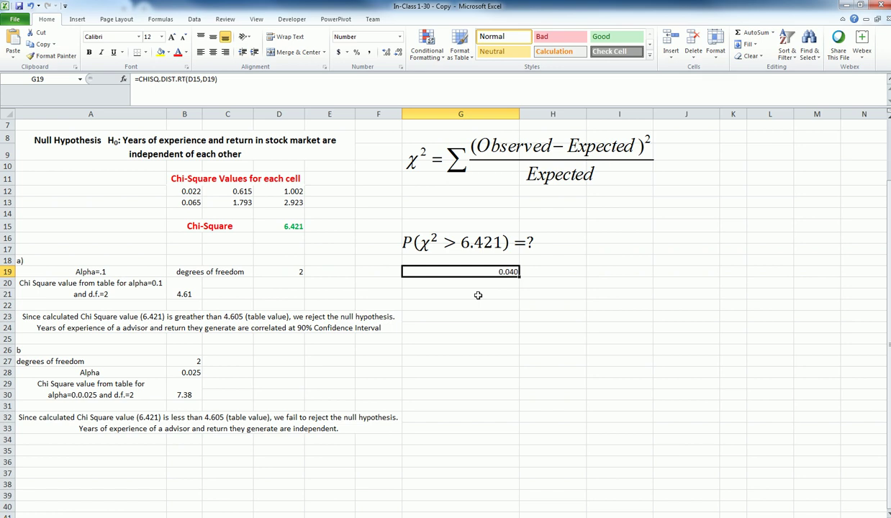
{"action": "left_click", "coordinate": [474, 297]}
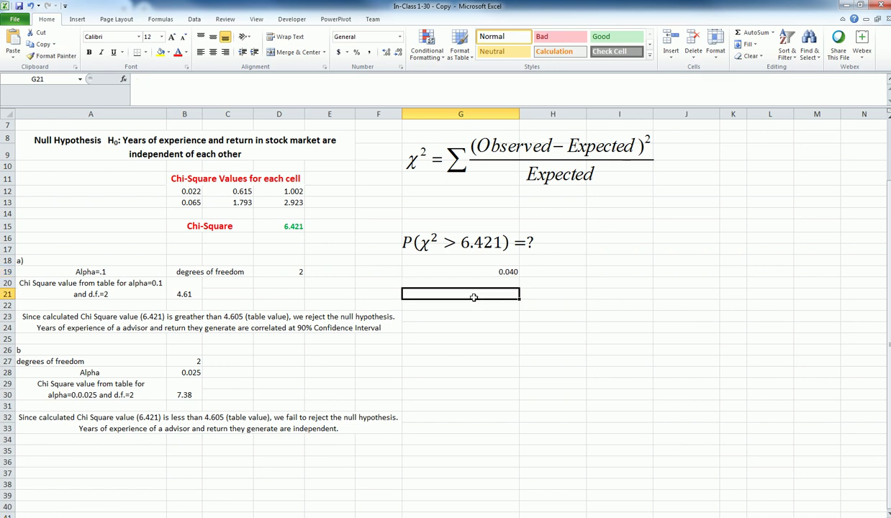
{"action": "scroll", "coordinate": [474, 298], "scroll_direction": "up", "scroll_amount": 2}
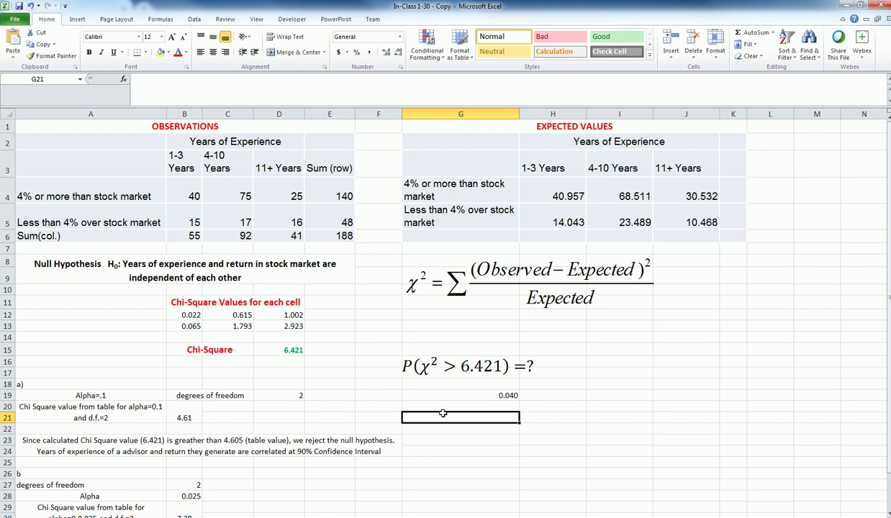
Label G18 'p value' and give G18:G19 a yellow fill
{"action": "left_click_drag", "start_coordinate": [189, 313], "coordinate": [285, 321]}
{"action": "left_click", "coordinate": [295, 350]}
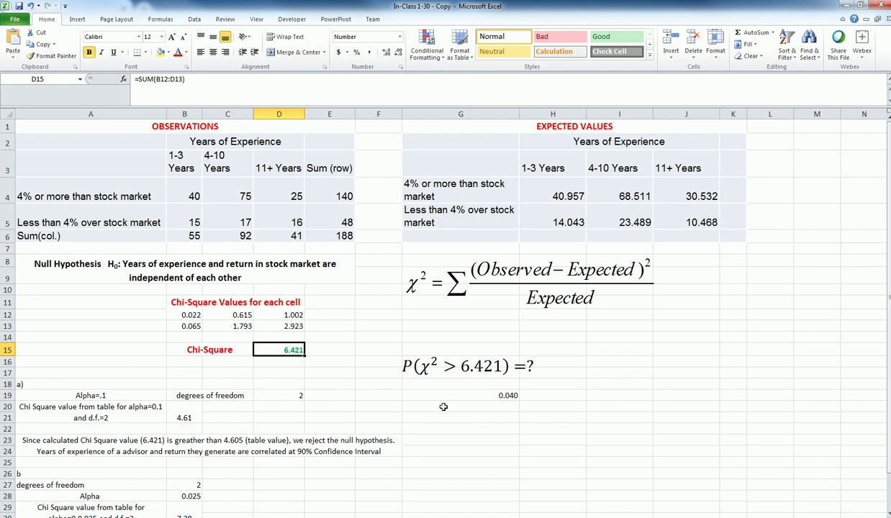
{"action": "left_click", "coordinate": [429, 386]}
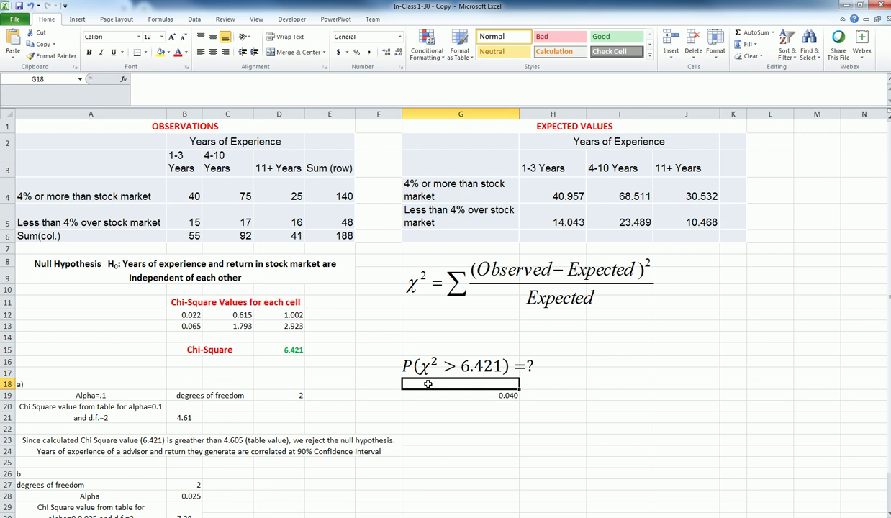
{"action": "type", "text": "p"}
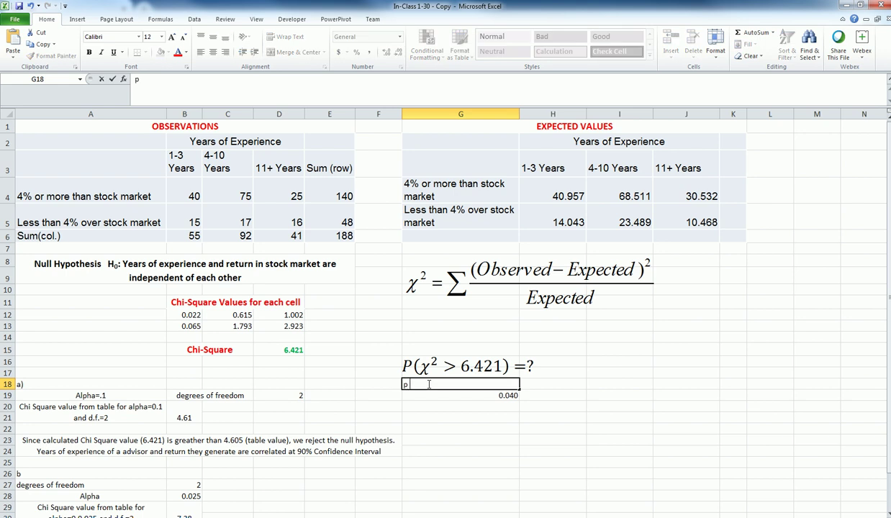
{"action": "type", "text": " value"}
{"action": "key", "text": "Return"}
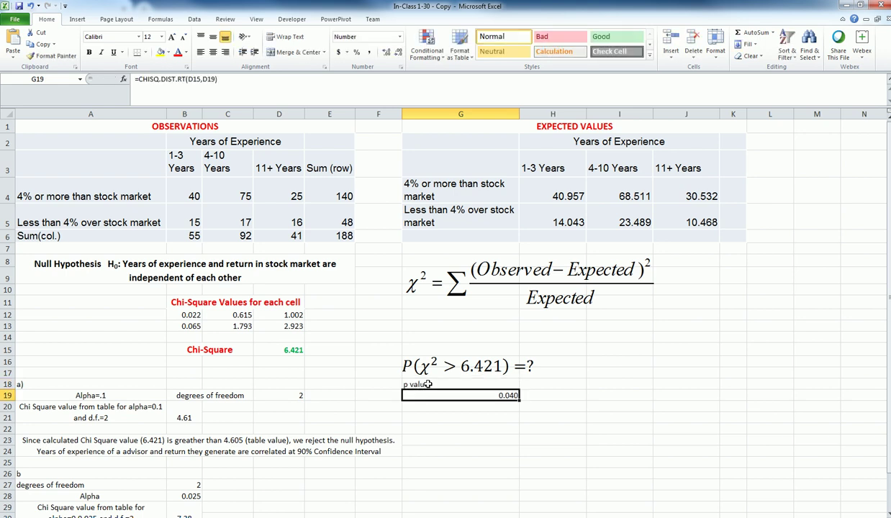
{"action": "left_click_drag", "start_coordinate": [427, 385], "coordinate": [429, 395]}
{"action": "left_click", "coordinate": [159, 52]}
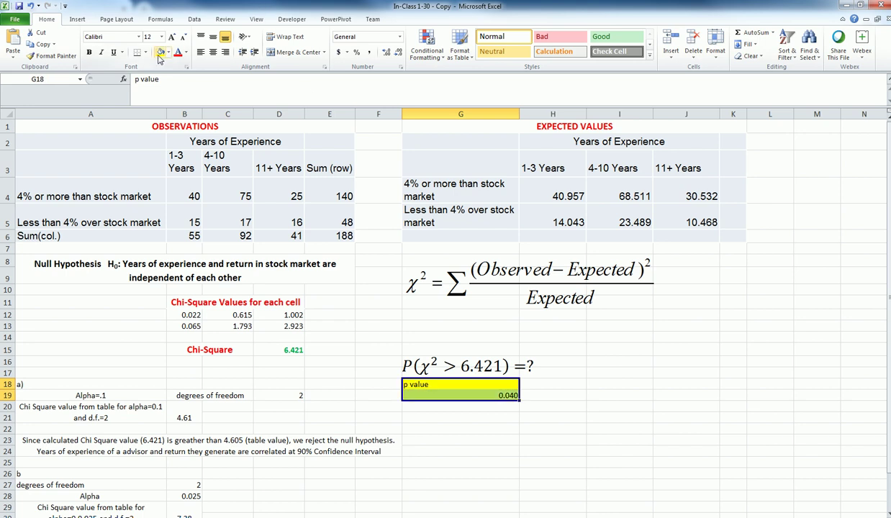
Point out the per-cell chi-square values, observed counts B4:D5 and expected values H4:J5
{"action": "left_click", "coordinate": [410, 418]}
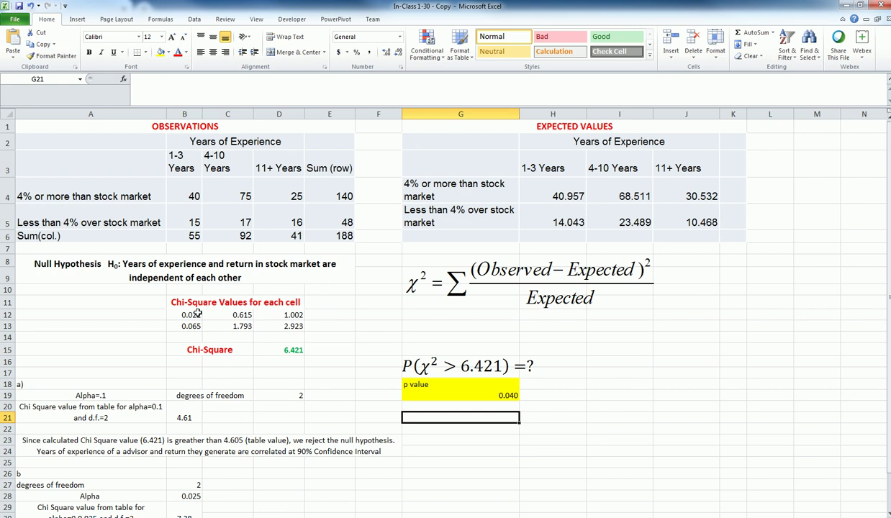
{"action": "left_click_drag", "start_coordinate": [173, 301], "coordinate": [219, 328]}
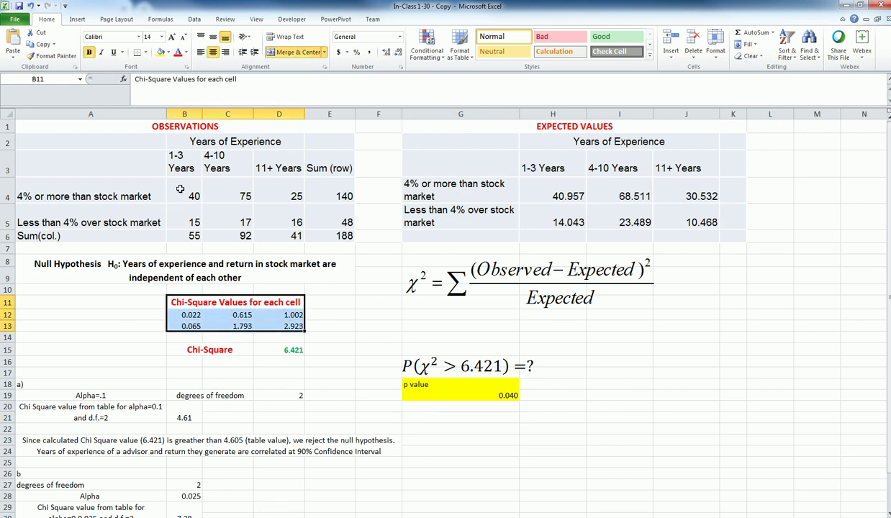
{"action": "left_click_drag", "start_coordinate": [193, 185], "coordinate": [264, 218]}
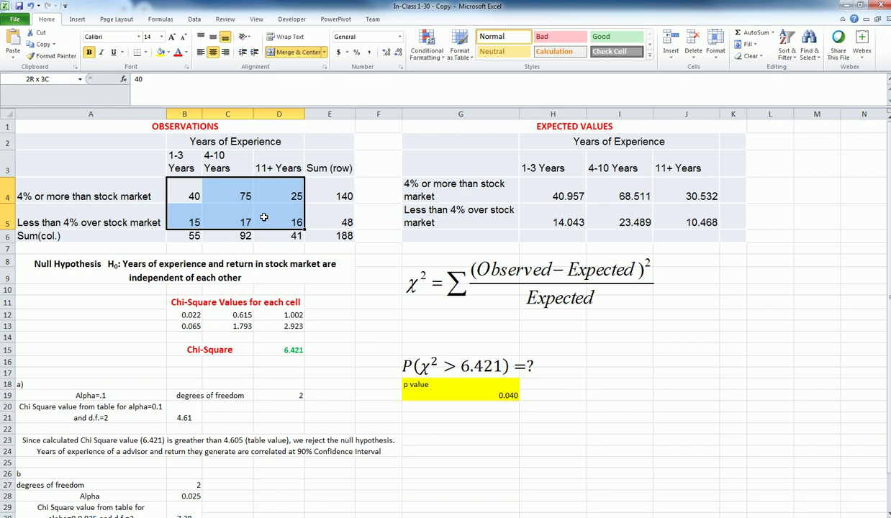
{"action": "left_click_drag", "start_coordinate": [538, 186], "coordinate": [669, 216]}
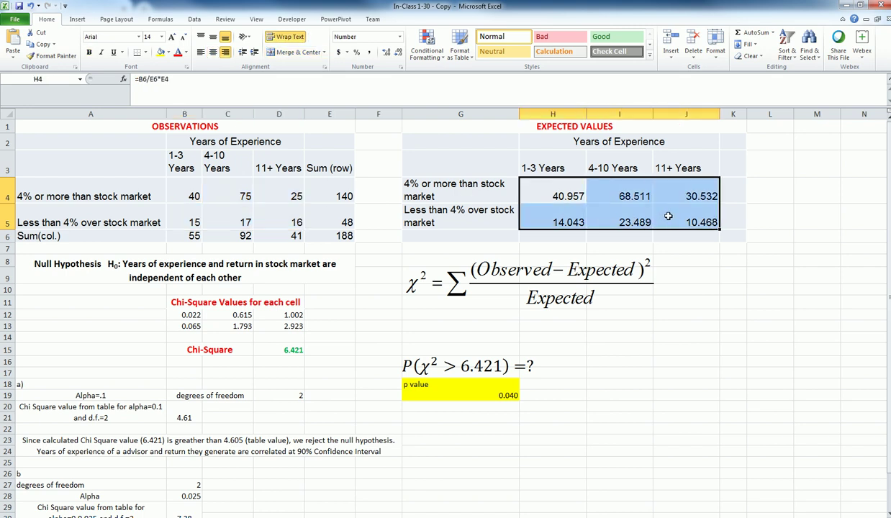
Enter =CHISQ.TEST(B4:D5,H4:J5) in G21 as a second p-value calculation
{"action": "left_click", "coordinate": [429, 416]}
{"action": "type", "text": "="}
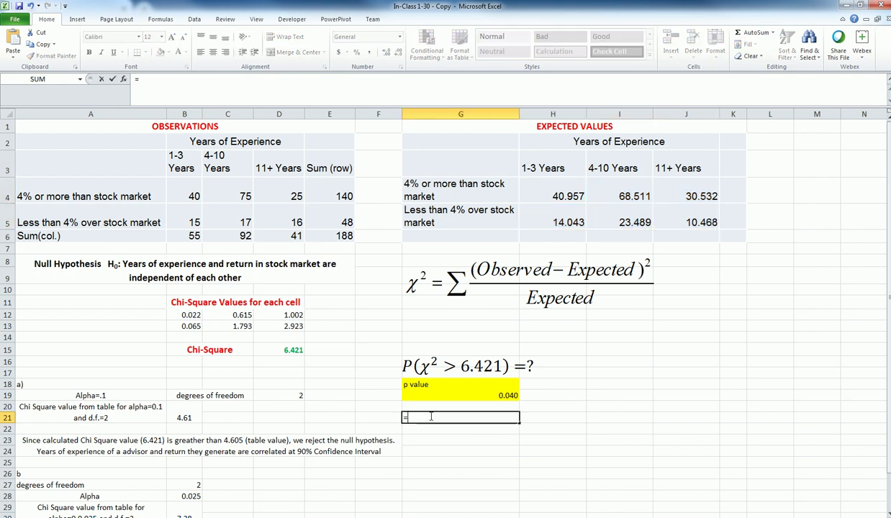
{"action": "type", "text": "chi"}
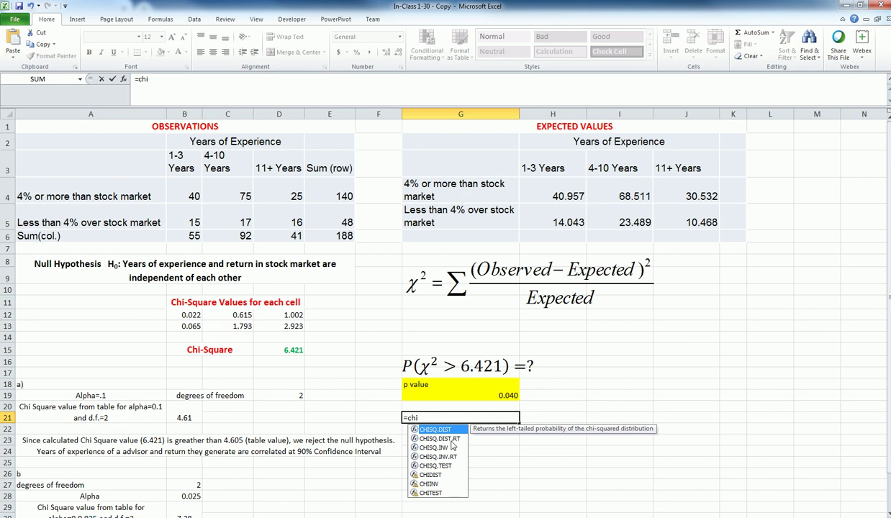
{"action": "double_click", "coordinate": [445, 465]}
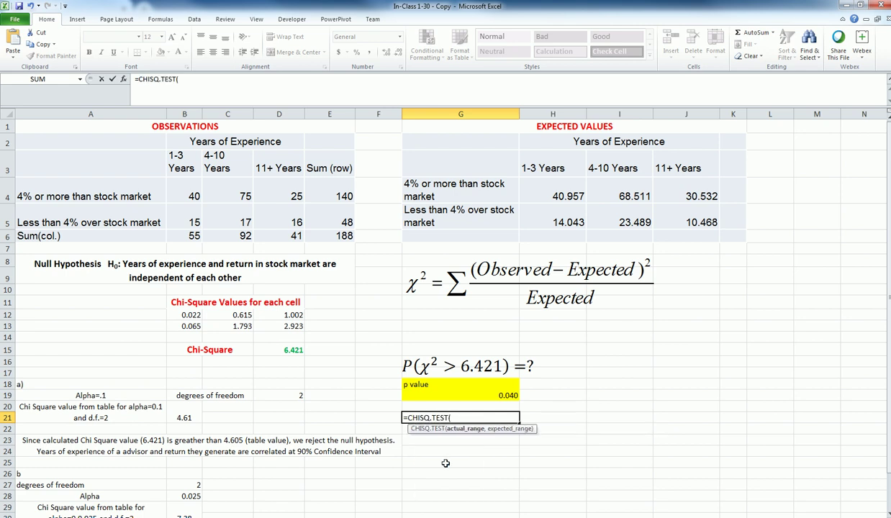
{"action": "left_click", "coordinate": [190, 197]}
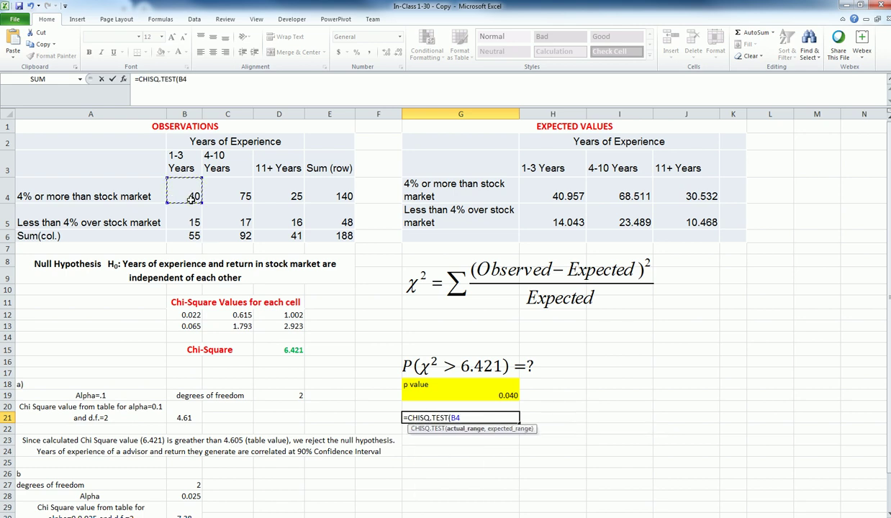
{"action": "left_click_drag", "start_coordinate": [192, 200], "coordinate": [280, 217]}
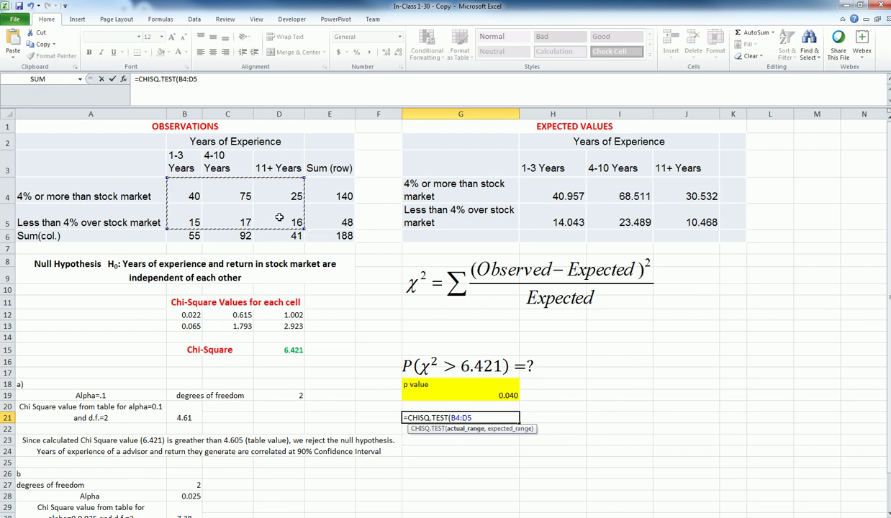
{"action": "type", "text": ","}
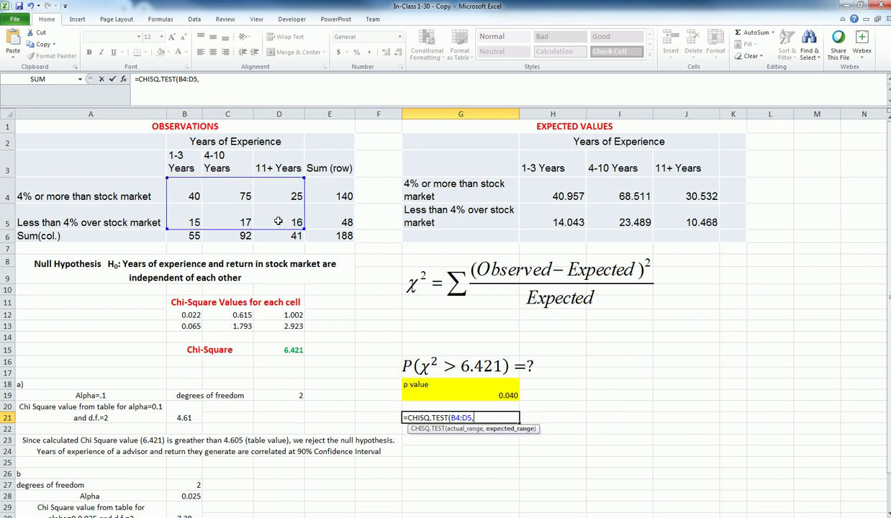
{"action": "left_click_drag", "start_coordinate": [560, 183], "coordinate": [678, 216]}
{"action": "key", "text": "Return"}
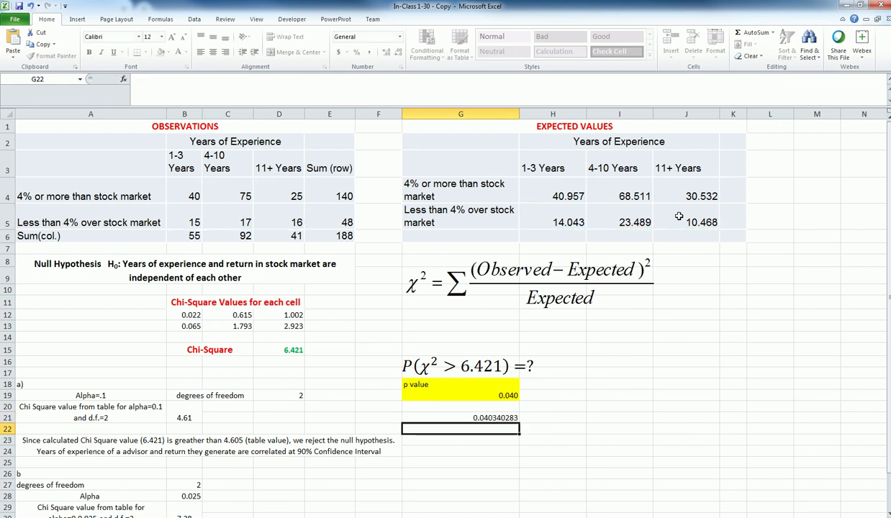
Reduce G21's displayed decimals so it shows 0.040
{"action": "left_click", "coordinate": [472, 415]}
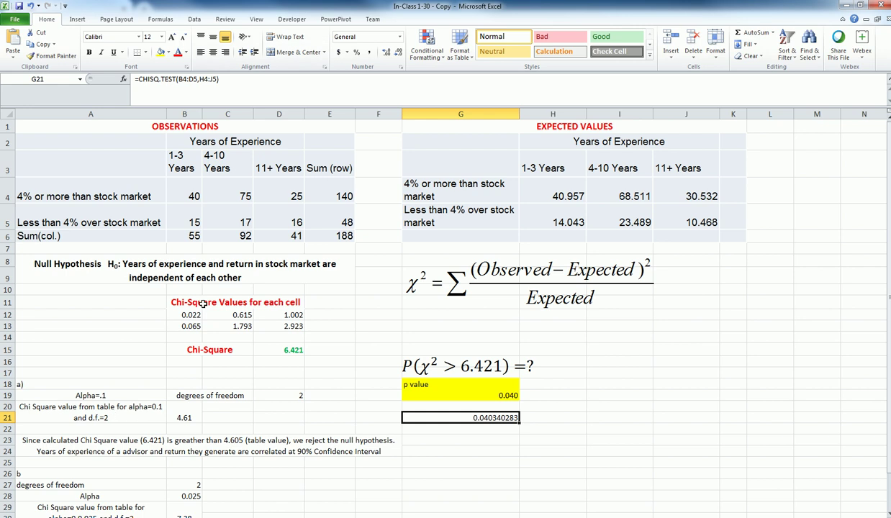
{"action": "left_click", "coordinate": [397, 55]}
{"action": "left_click", "coordinate": [397, 55]}
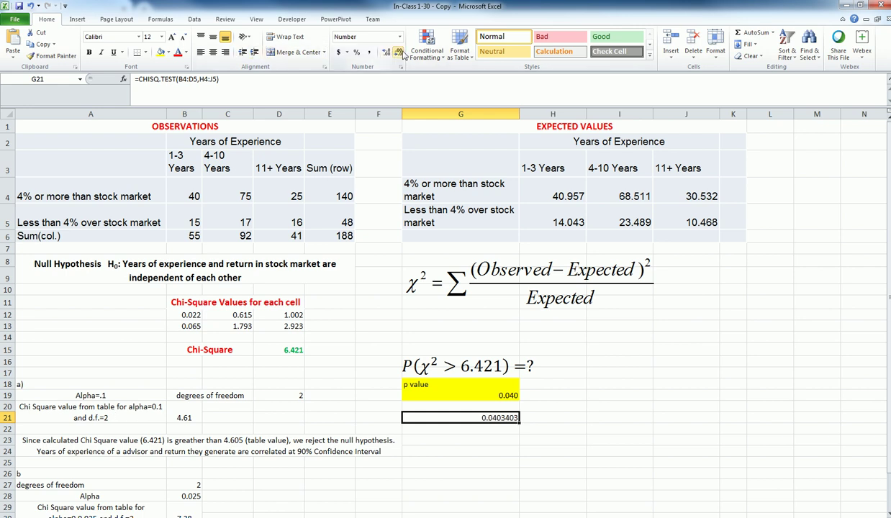
{"action": "left_click", "coordinate": [398, 55]}
{"action": "left_click", "coordinate": [397, 54]}
{"action": "left_click", "coordinate": [397, 54]}
{"action": "left_click", "coordinate": [396, 54]}
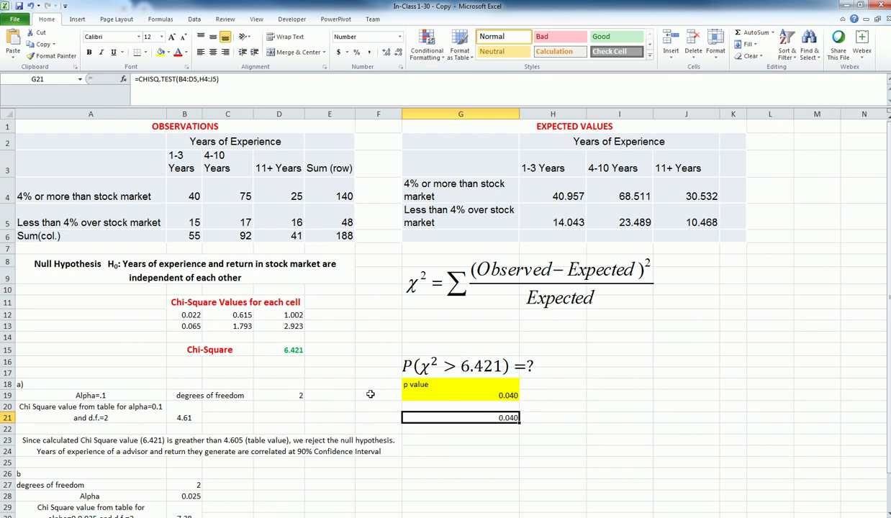